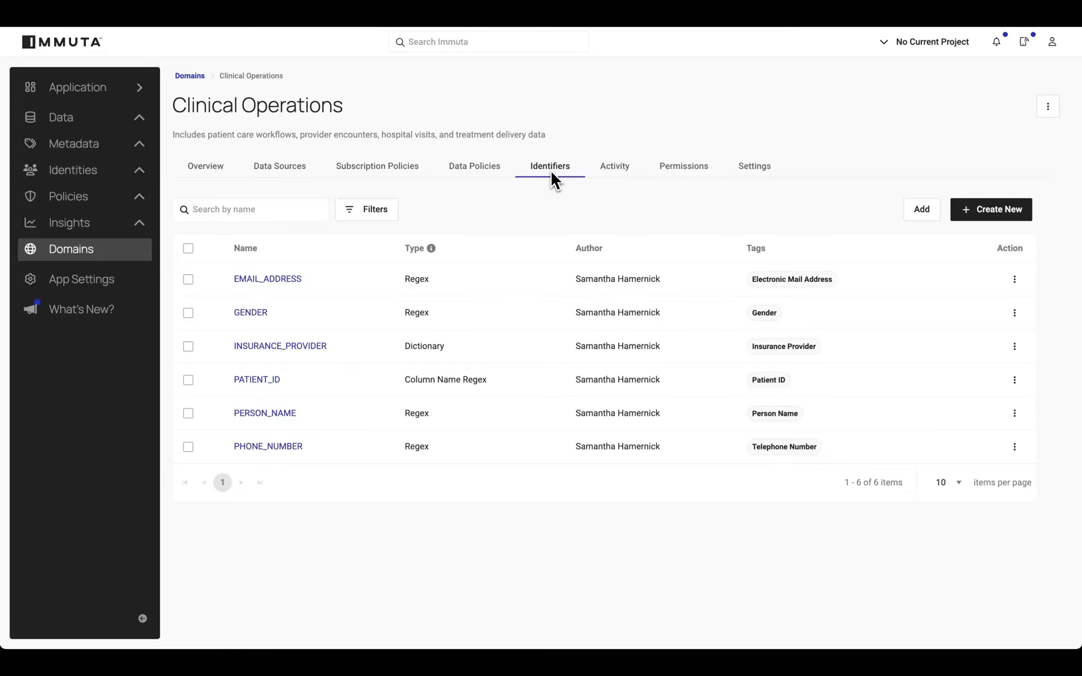
Review the PATIENT_ID identifier's details and the Clinical Operations domain's data sources and permissions.
{"action": "left_click", "coordinate": [268, 379]}
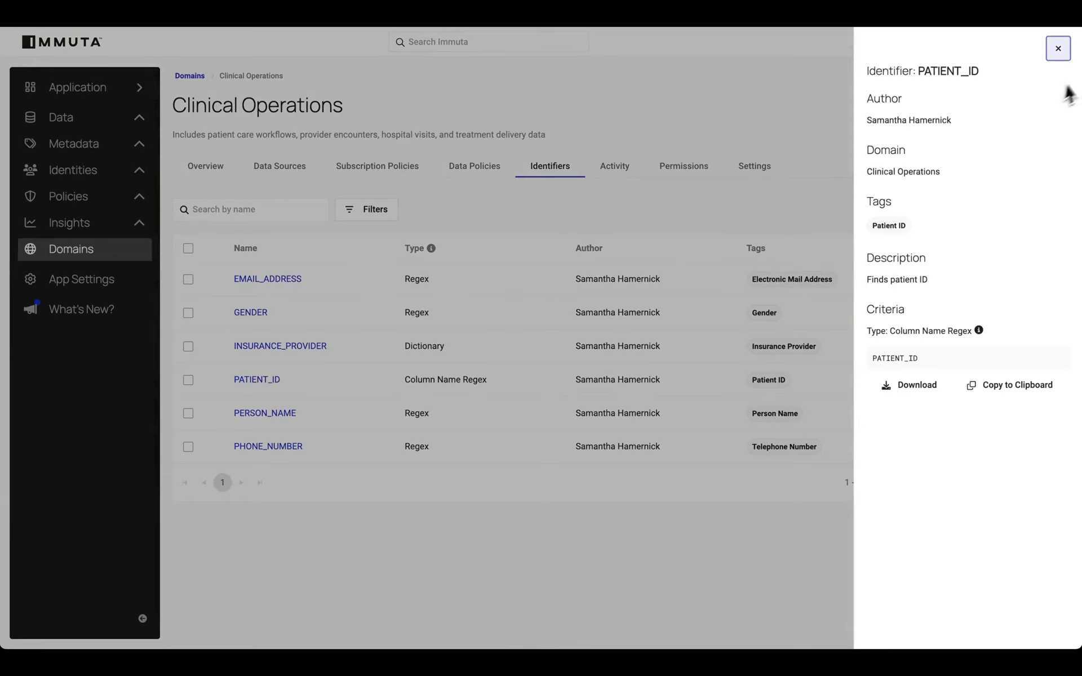
{"action": "left_click", "coordinate": [1058, 50]}
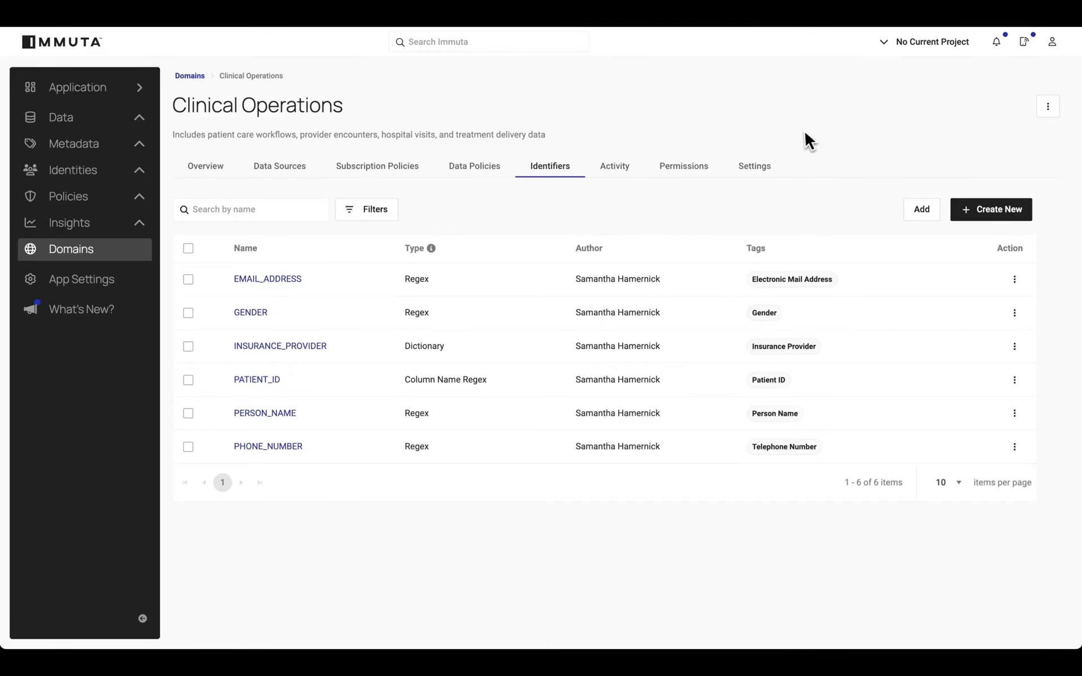
{"action": "left_click", "coordinate": [289, 169]}
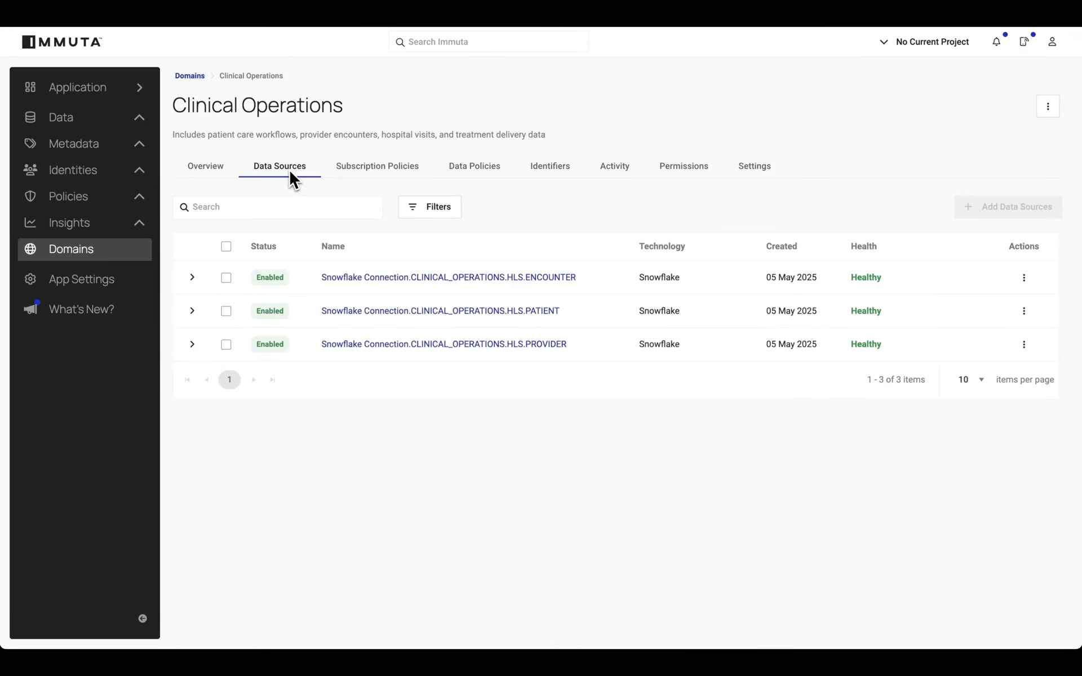
{"action": "left_click", "coordinate": [664, 170]}
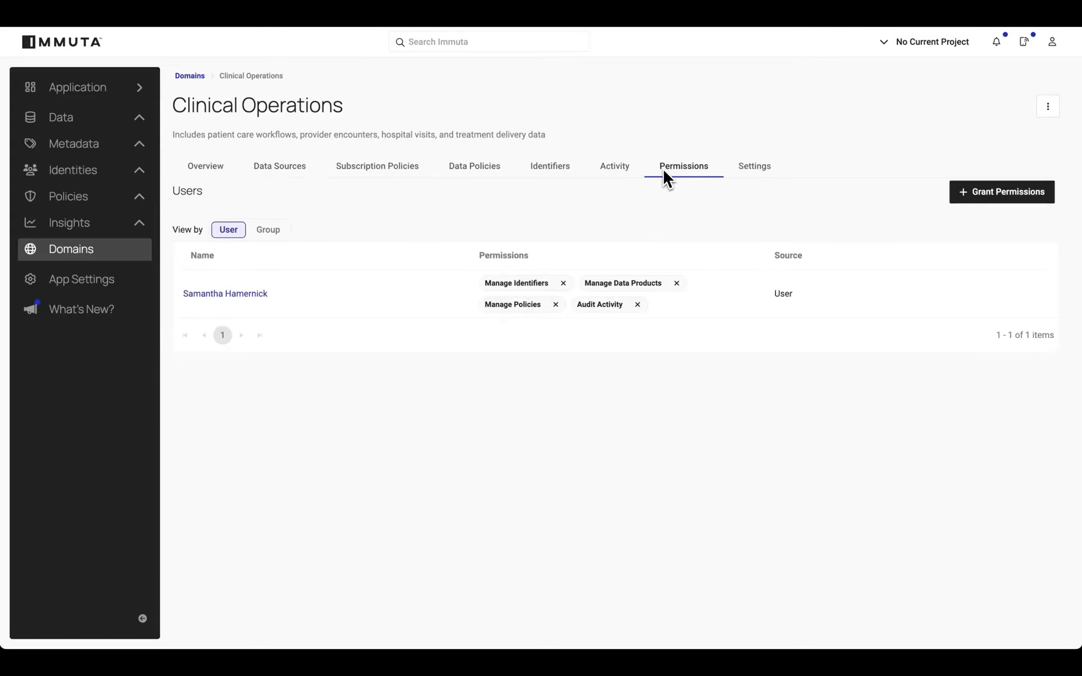
Find the existing US_SOCIAL_SECURITY_NUMBER identifier by searching for "soci" and add it to the Clinical Operations domain's identifiers.
{"action": "left_click", "coordinate": [549, 175]}
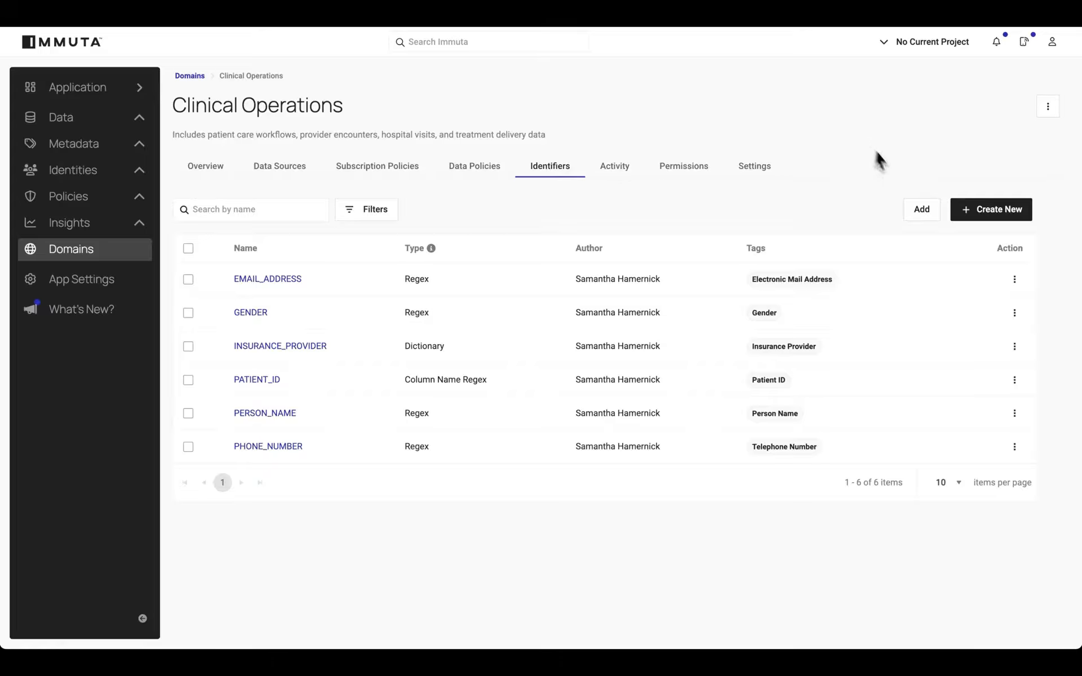
{"action": "left_click", "coordinate": [929, 207]}
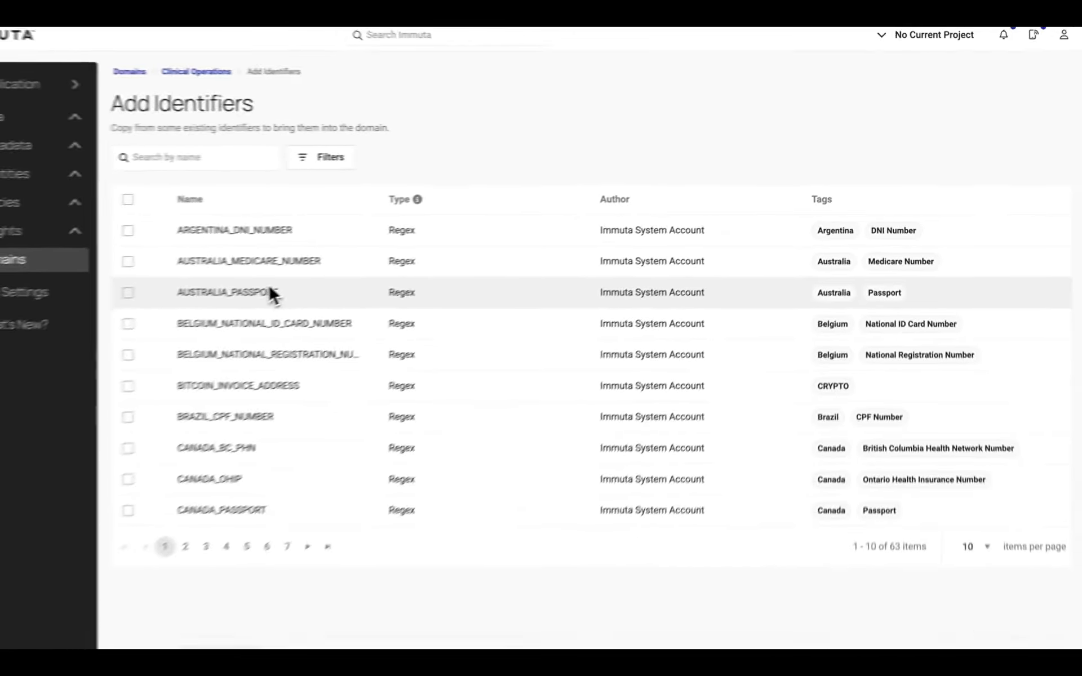
{"action": "left_click", "coordinate": [296, 158]}
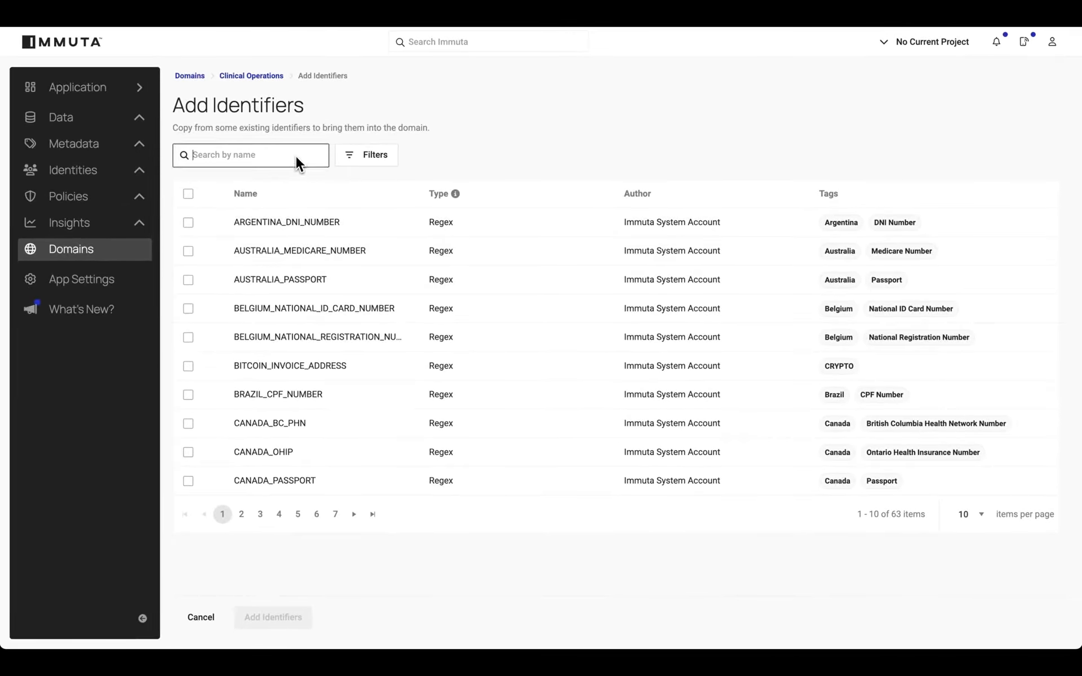
{"action": "type", "text": "soci"}
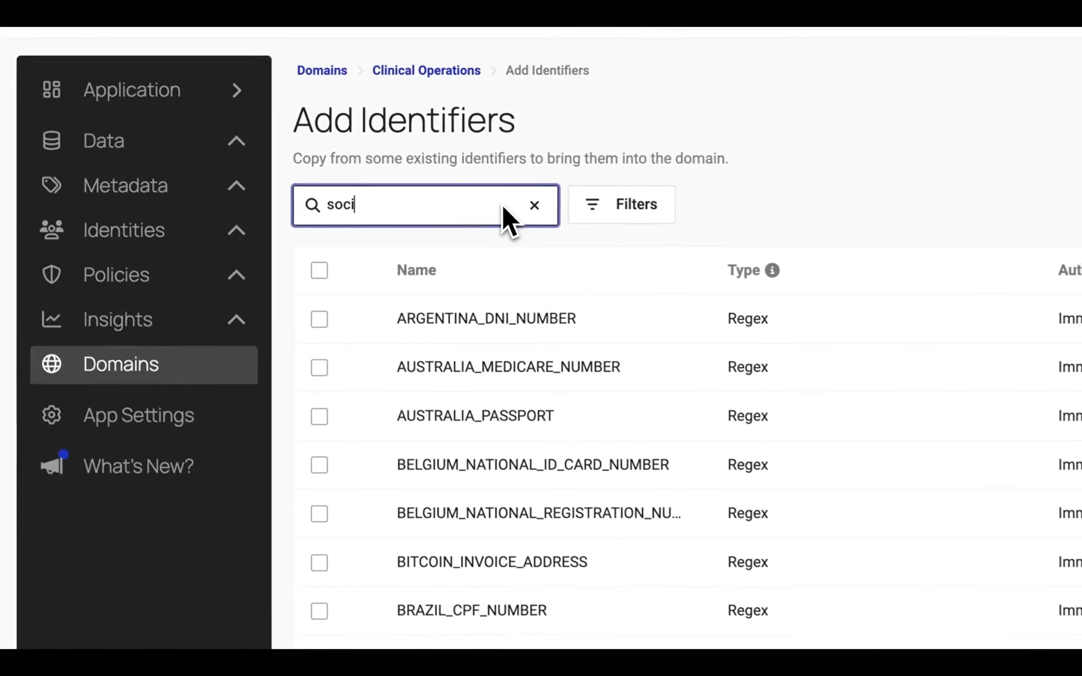
{"action": "left_click", "coordinate": [325, 320]}
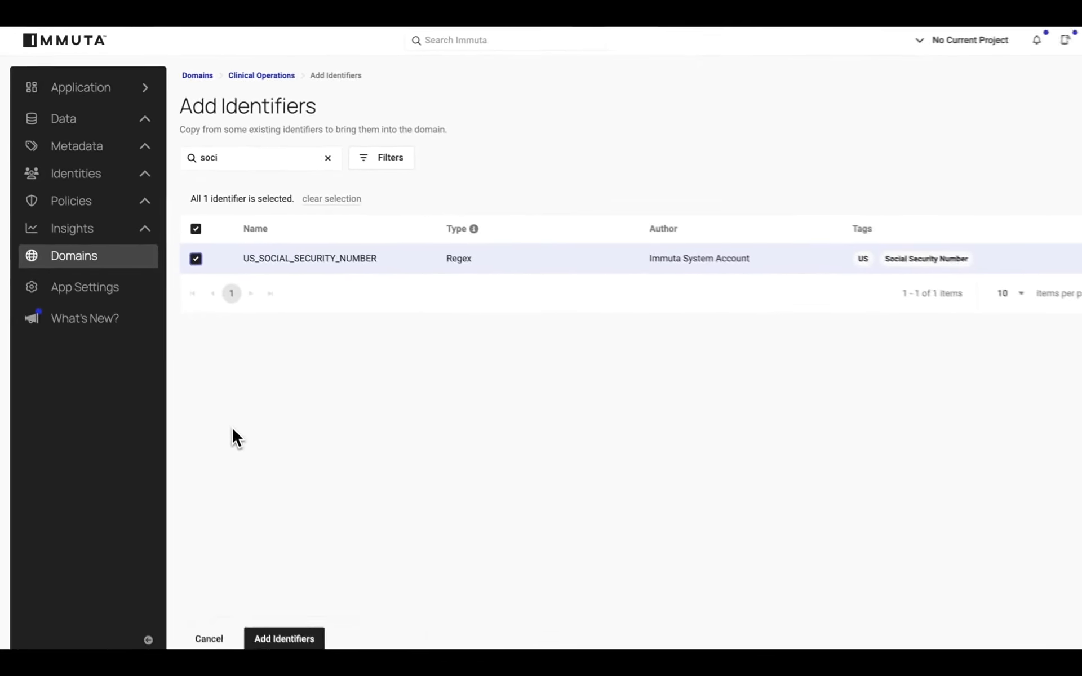
{"action": "left_click", "coordinate": [266, 617]}
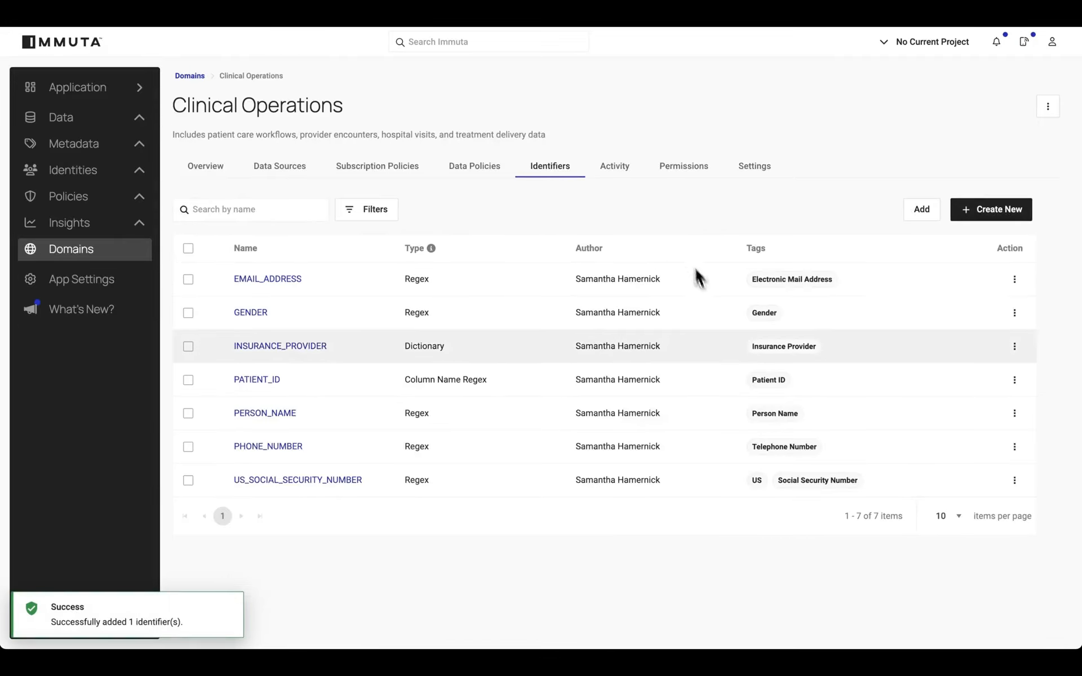
Edit the US_SOCIAL_SECURITY_NUMBER identifier to remove its US tag and save the change.
{"action": "left_click", "coordinate": [1015, 481]}
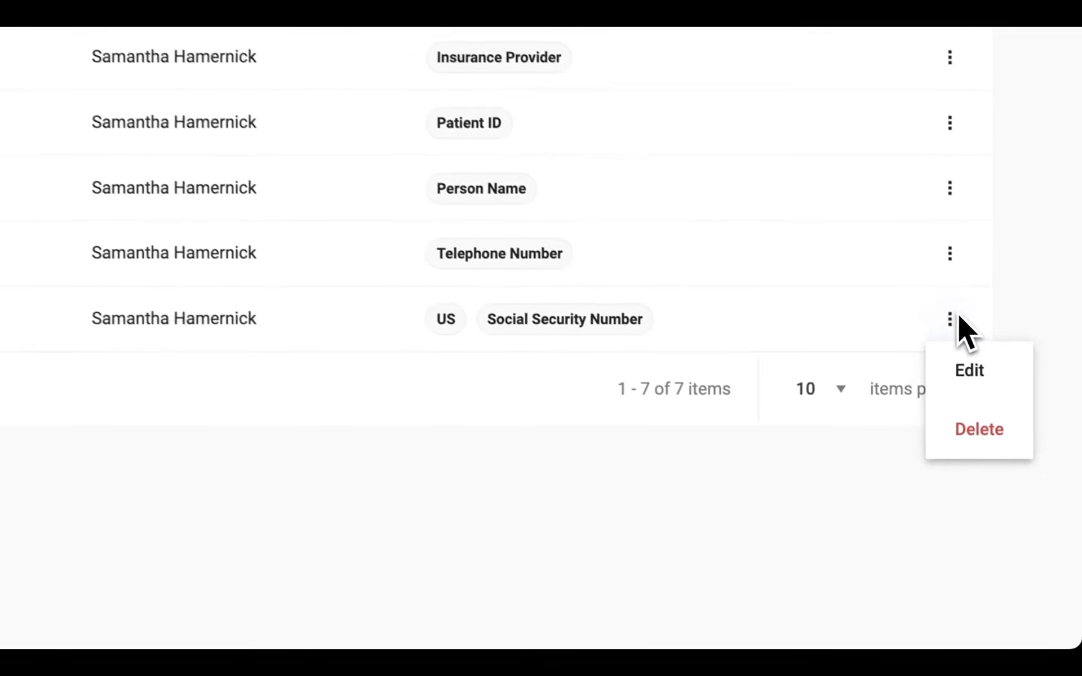
{"action": "left_click", "coordinate": [1020, 506]}
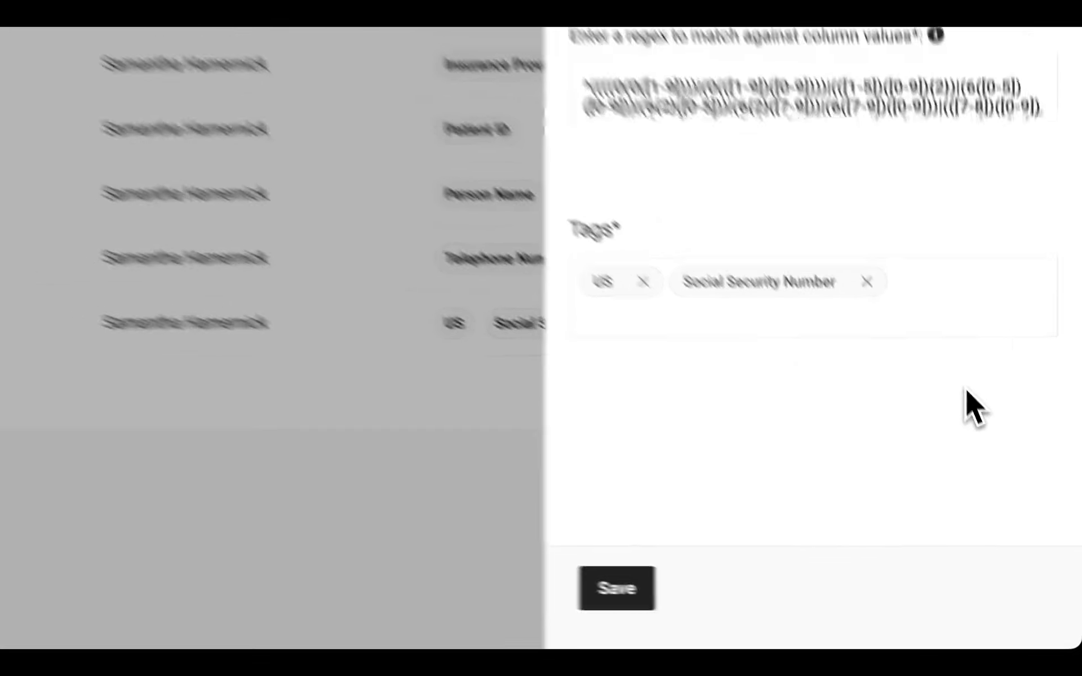
{"action": "triple_click", "coordinate": [999, 367]}
{"action": "left_click", "coordinate": [999, 366]}
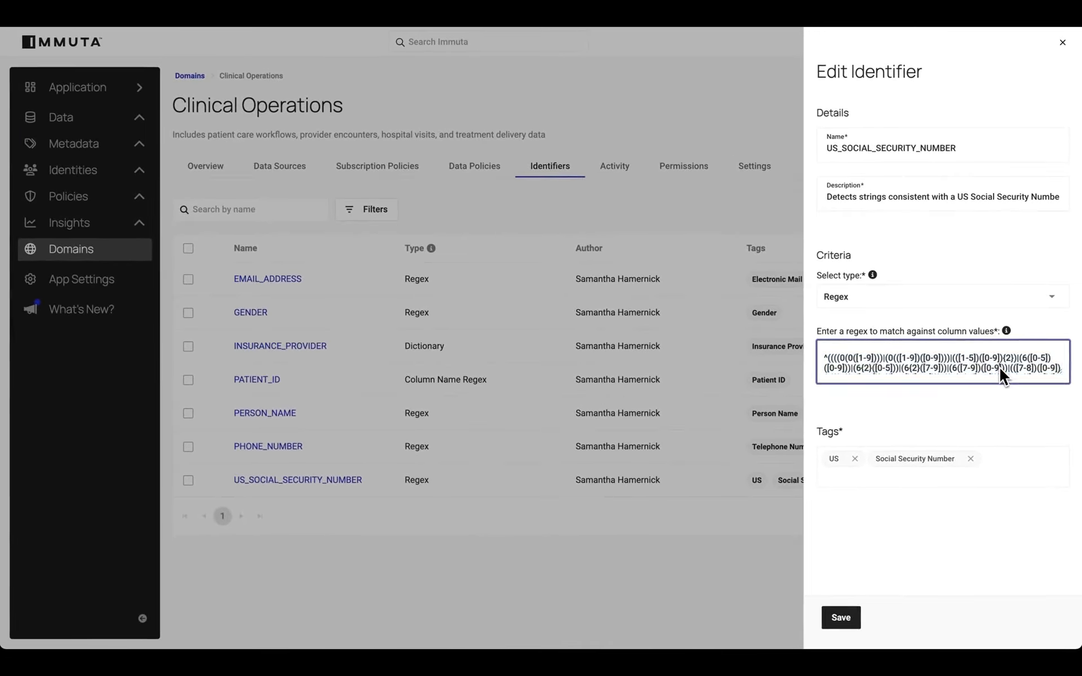
{"action": "left_click", "coordinate": [853, 456]}
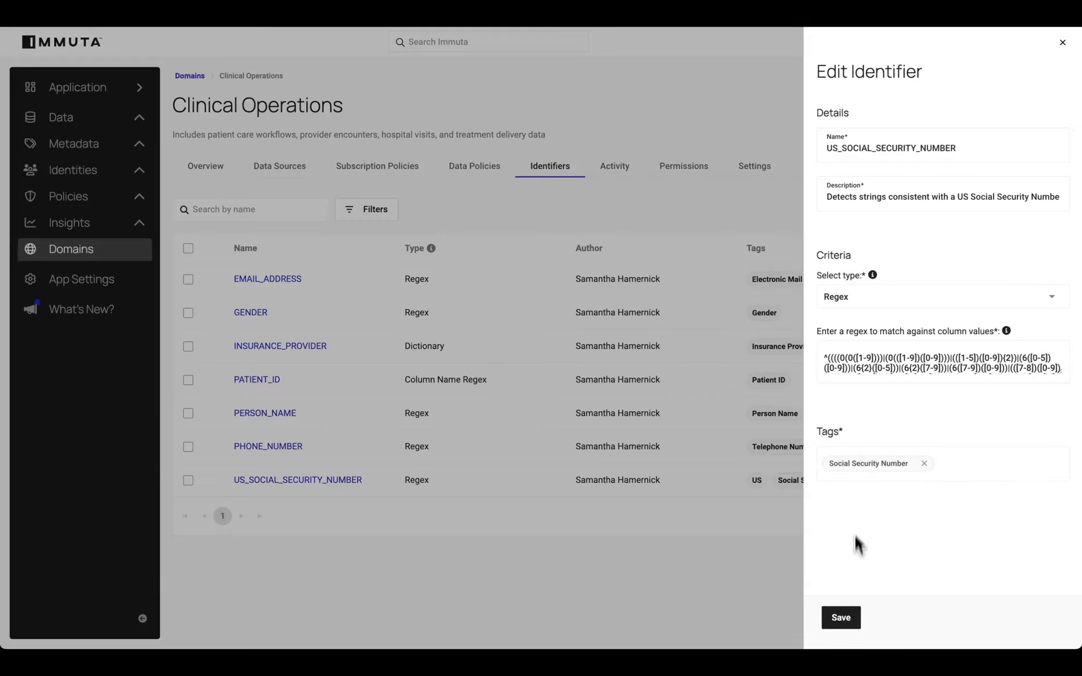
{"action": "left_click", "coordinate": [842, 619]}
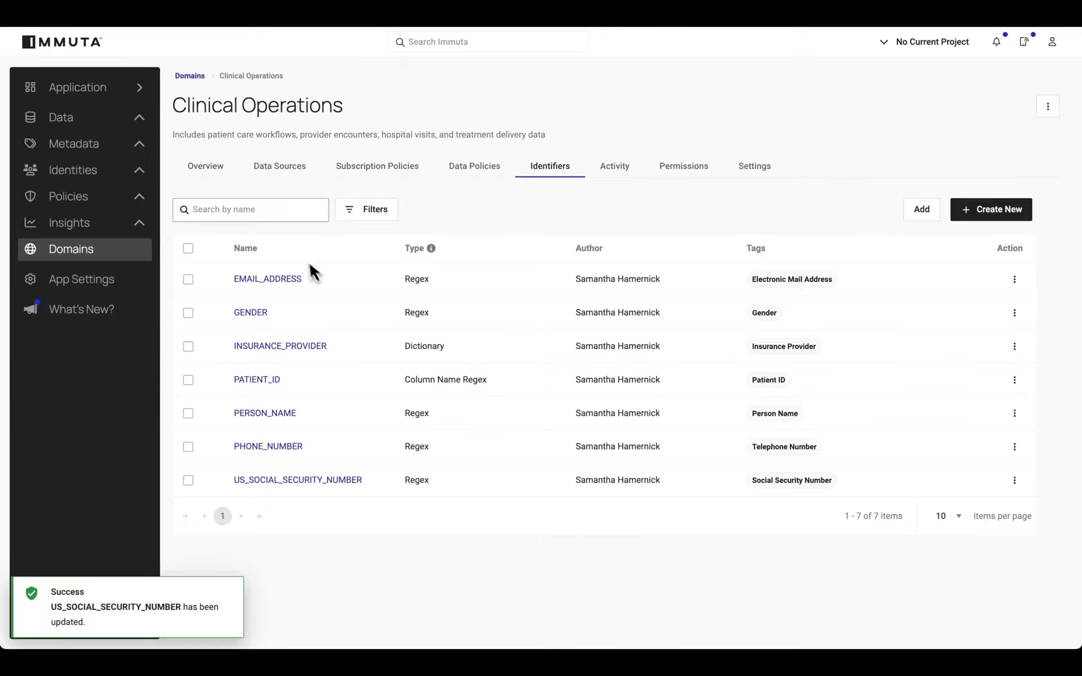
Examine the data dictionary of the domain's HLS.PROVIDER data source, checking the tag and masking on PATIENT_ID and the MRN column.
{"action": "left_click", "coordinate": [283, 167]}
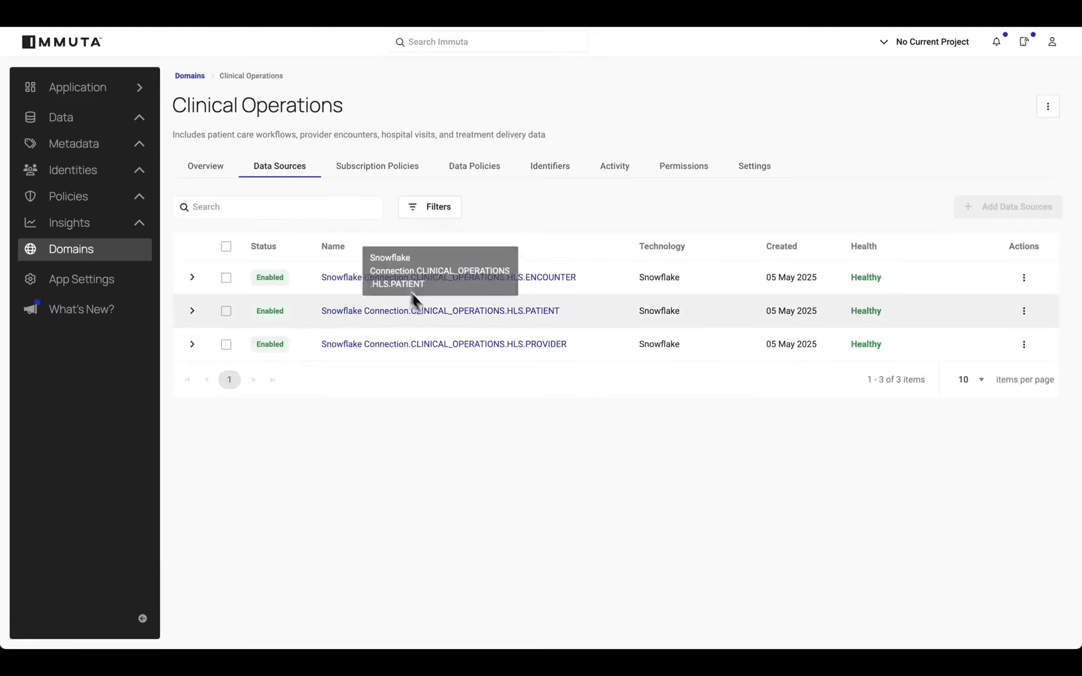
{"action": "left_click", "coordinate": [506, 345]}
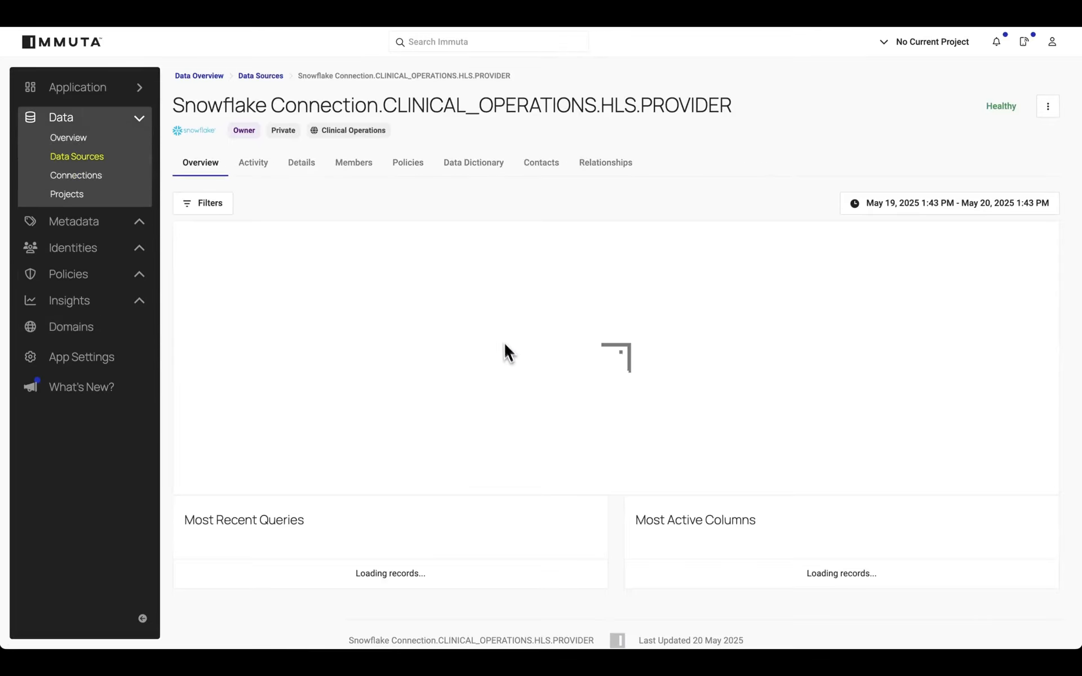
{"action": "left_click", "coordinate": [477, 163]}
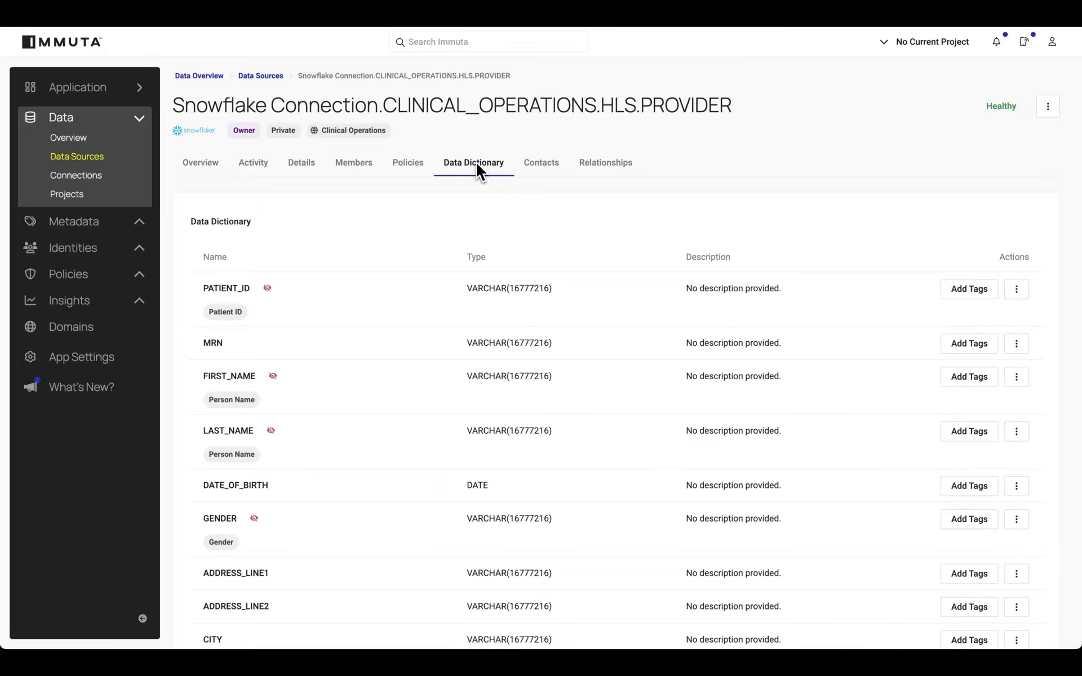
{"action": "mouse_move", "coordinate": [219, 312]}
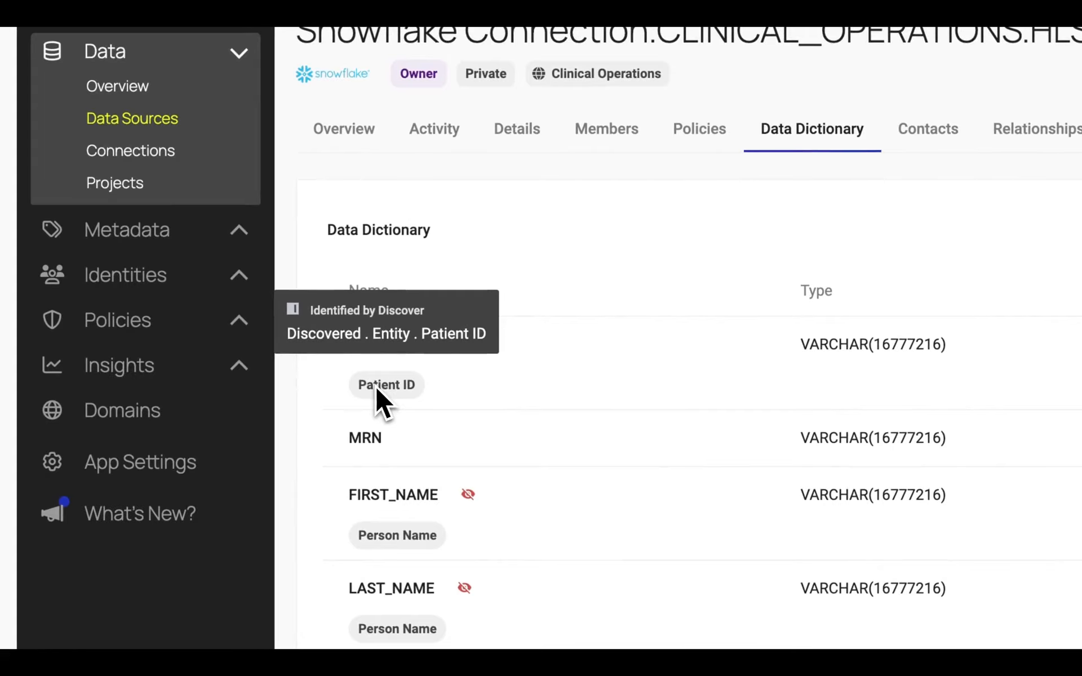
{"action": "mouse_move", "coordinate": [456, 353]}
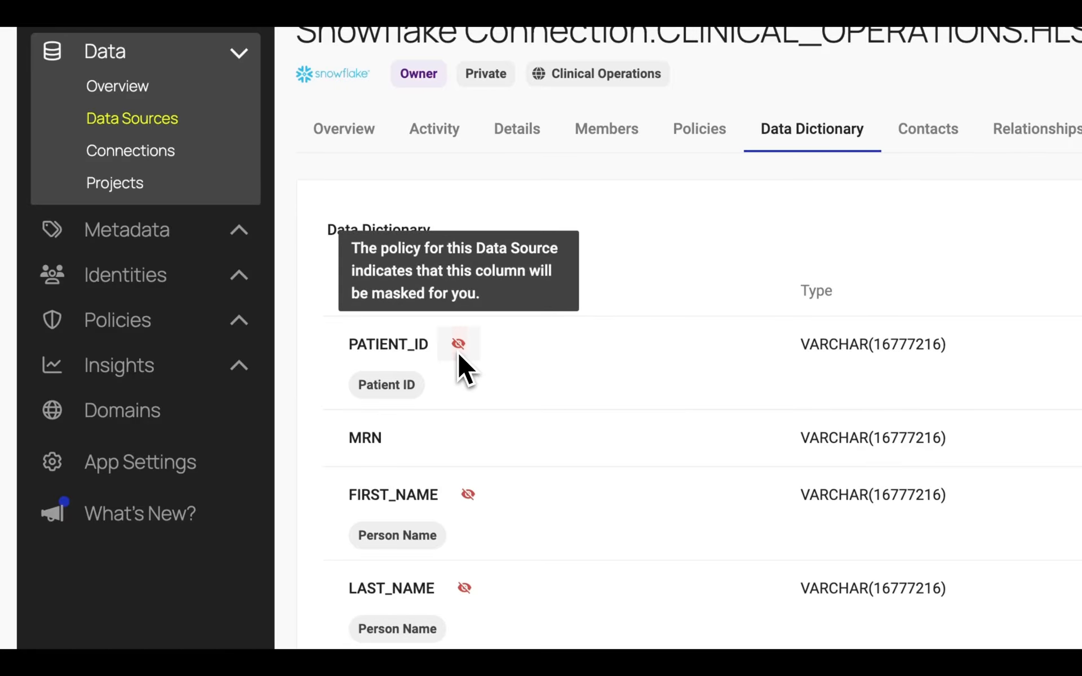
{"action": "left_click_drag", "start_coordinate": [353, 437], "coordinate": [388, 444]}
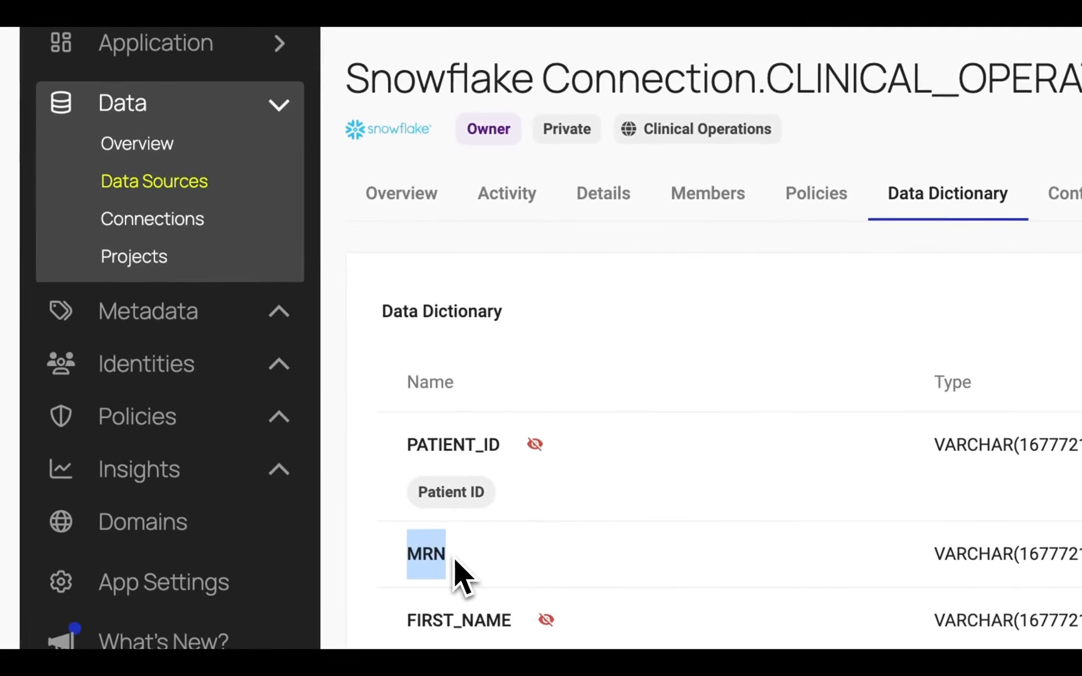
{"action": "left_click", "coordinate": [479, 575]}
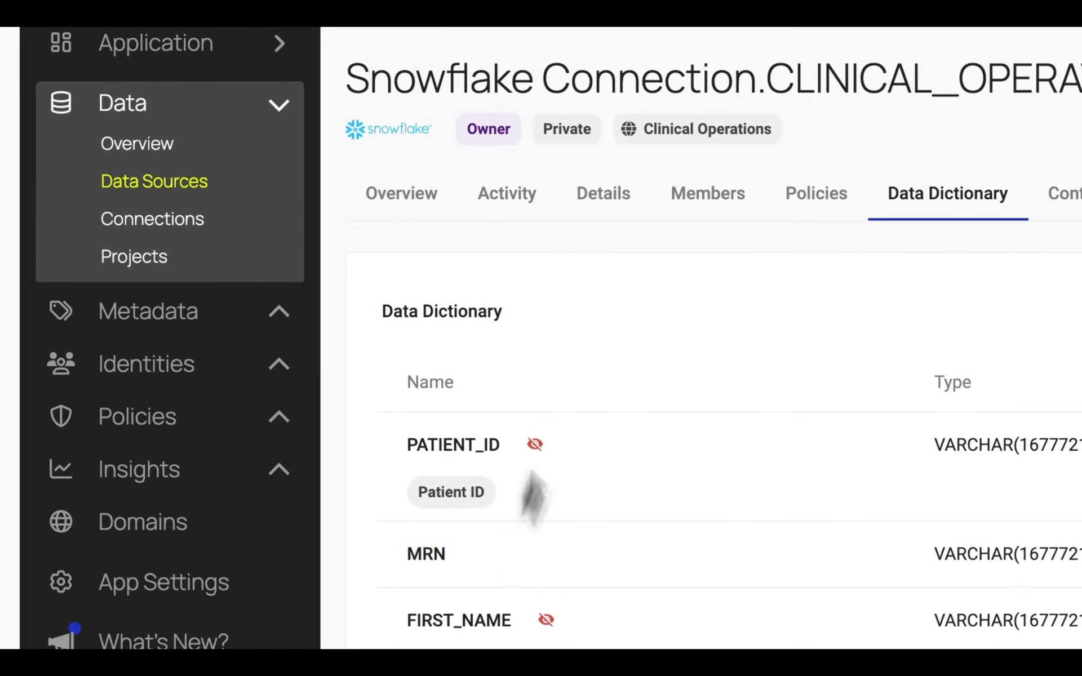
Return to the Clinical Operations domain through the PROVIDER data source's details and show its identifiers.
{"action": "left_click", "coordinate": [602, 196]}
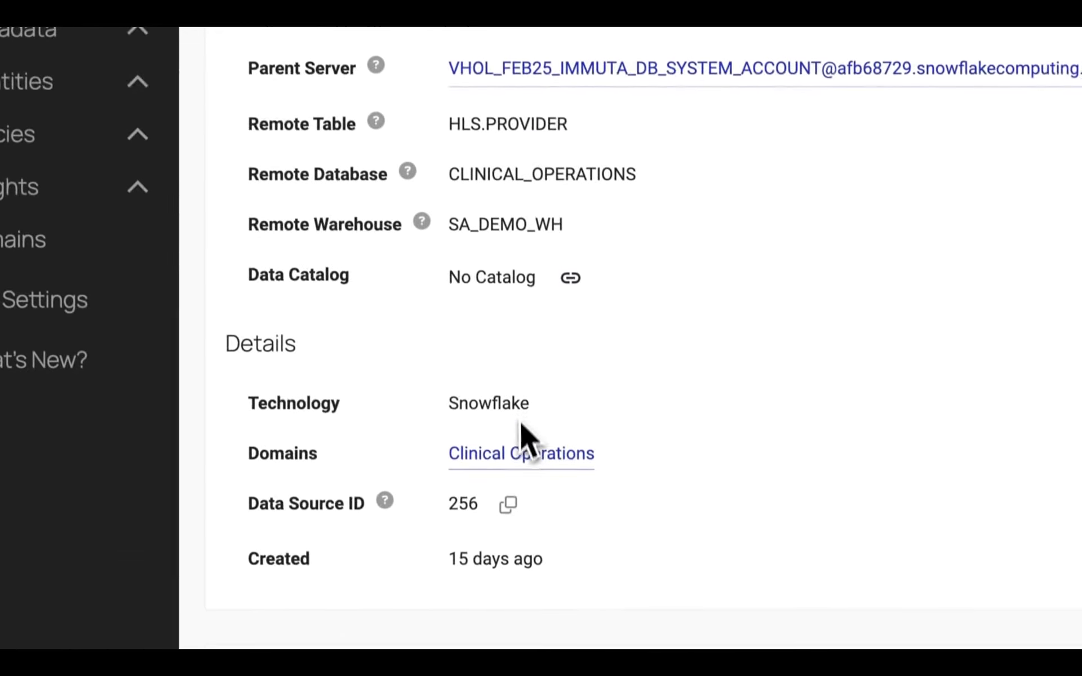
{"action": "left_click", "coordinate": [518, 451]}
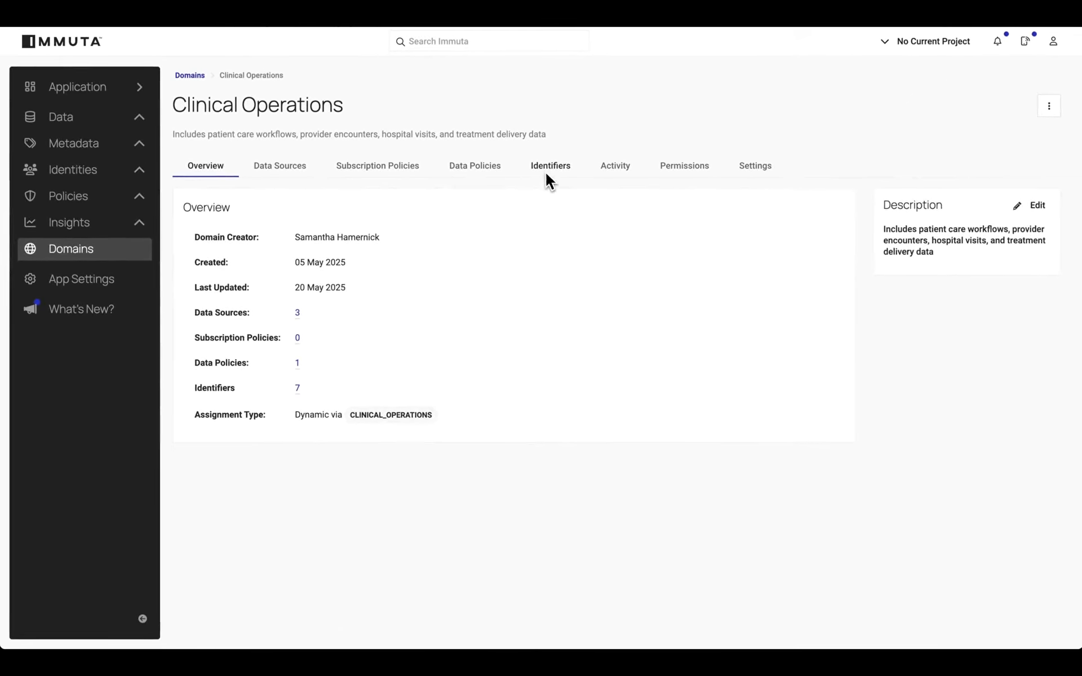
{"action": "left_click", "coordinate": [604, 132]}
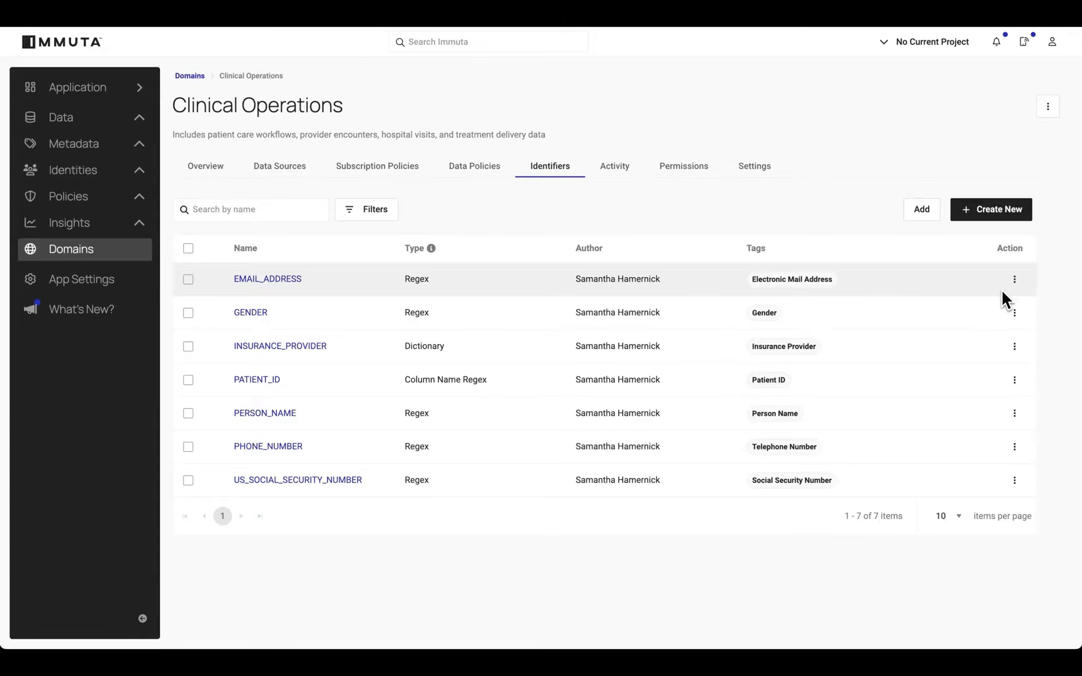
Switch to the Snowflake worksheet to examine the MRN column's values in the PROVIDER results, and return to Immuta.
{"action": "key", "text": "ctrl+Right"}
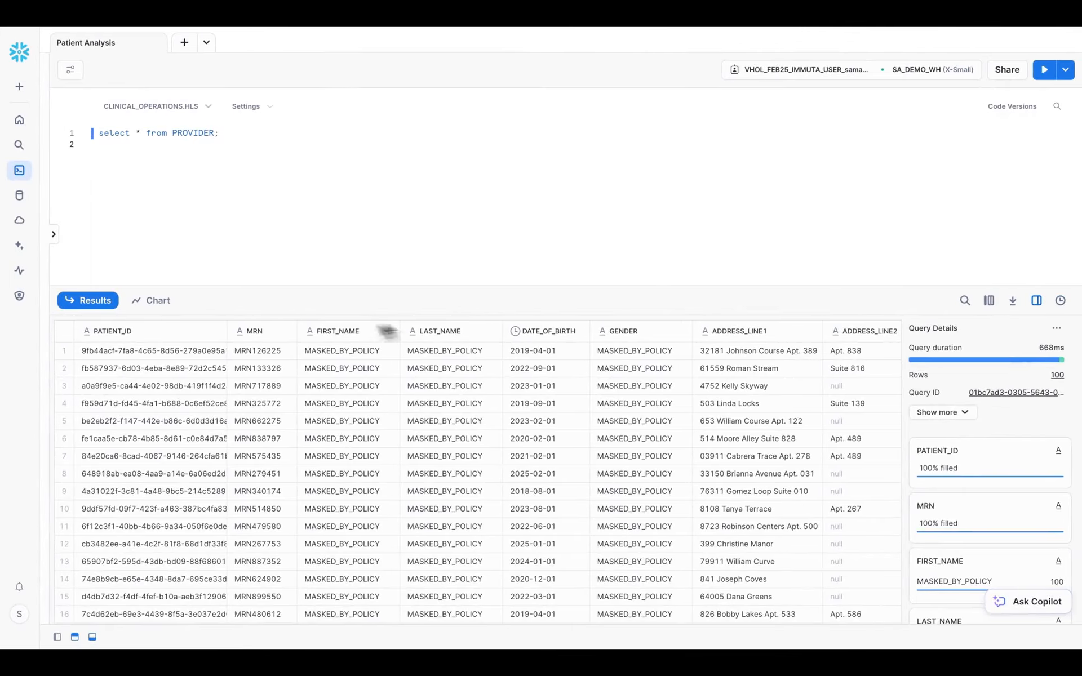
{"action": "left_click", "coordinate": [264, 326]}
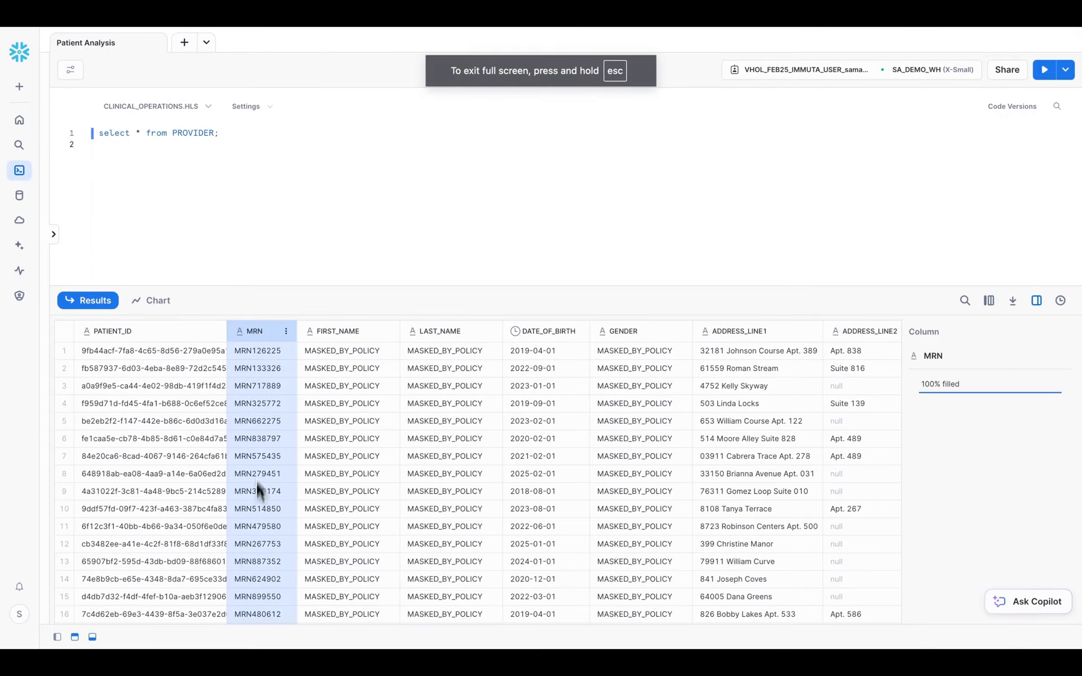
{"action": "key", "text": "ctrl+Left"}
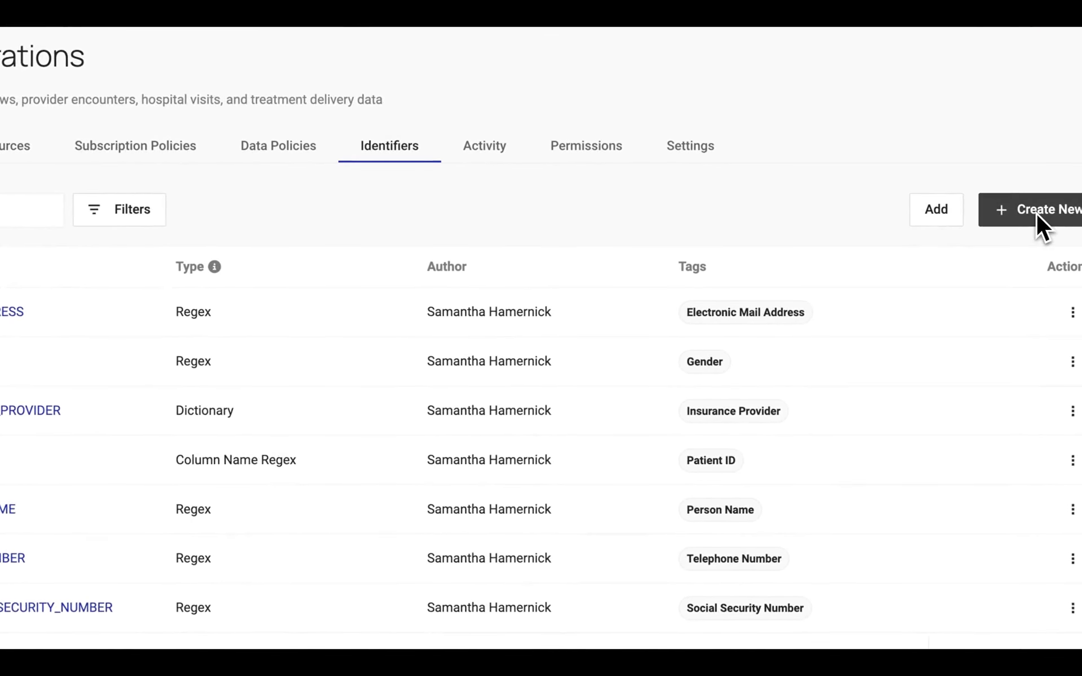
Start a new identifier in the domain named MRN with the description "Finds MRN".
{"action": "left_click", "coordinate": [1036, 213]}
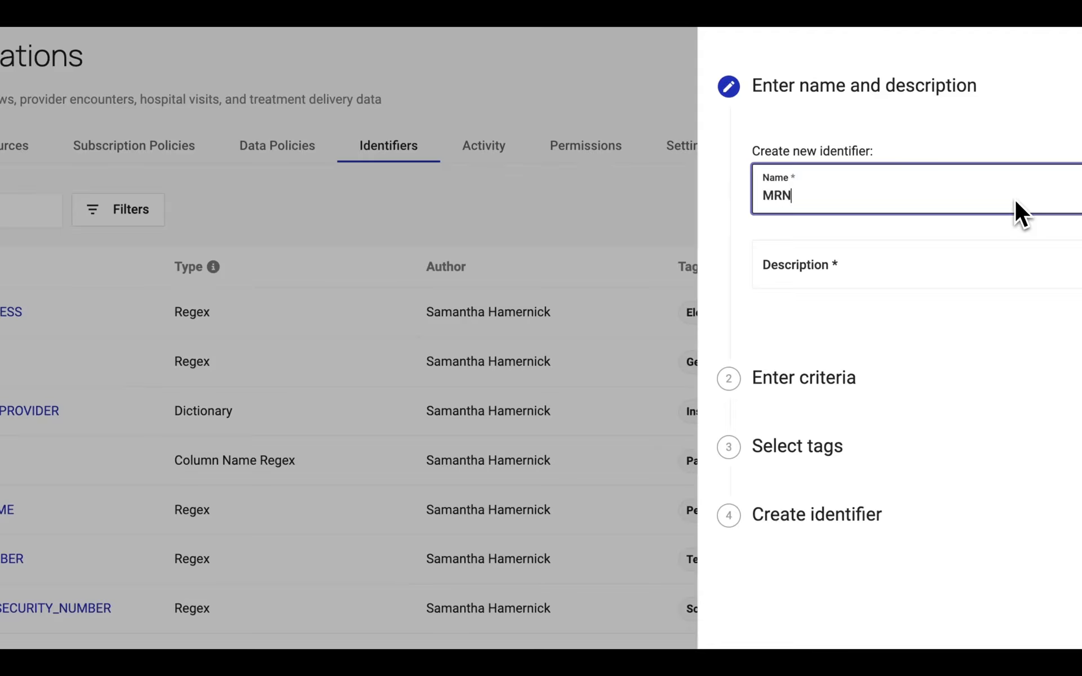
{"action": "left_click", "coordinate": [960, 264]}
{"action": "type", "text": "Finds "}
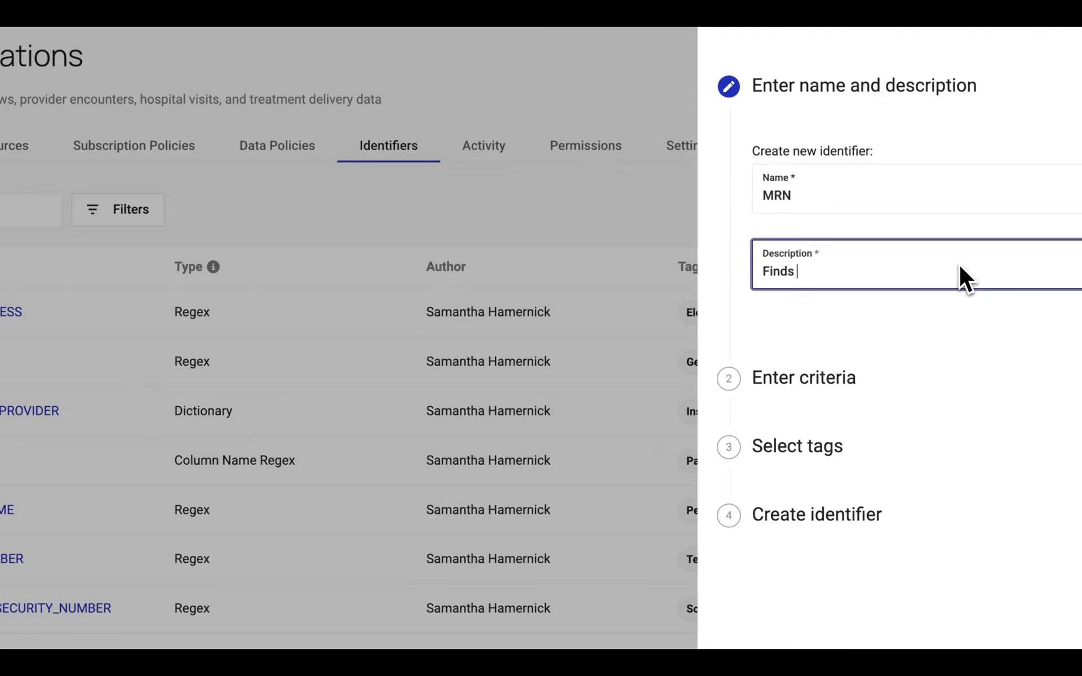
{"action": "type", "text": "MRN"}
{"action": "key", "text": "Return"}
Set the new identifier's criteria to type Regex with the pattern MRN\d{6} for matching column values.
{"action": "left_click", "coordinate": [863, 251]}
{"action": "left_click", "coordinate": [834, 297]}
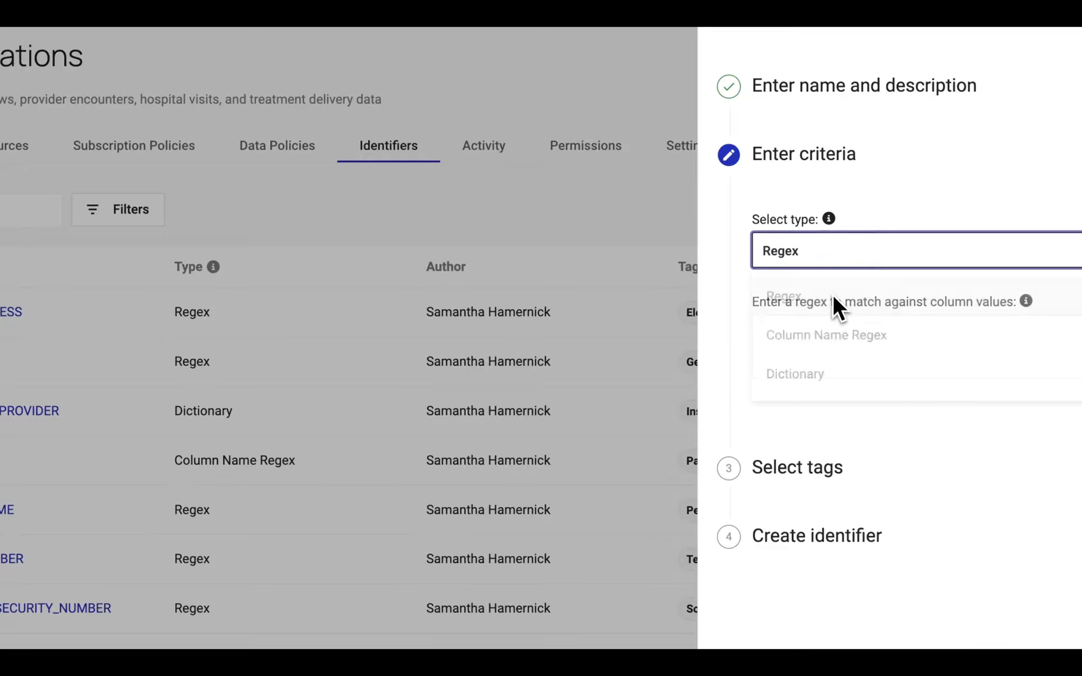
{"action": "left_click", "coordinate": [831, 341]}
{"action": "type", "text": "MRN\\d{6}"}
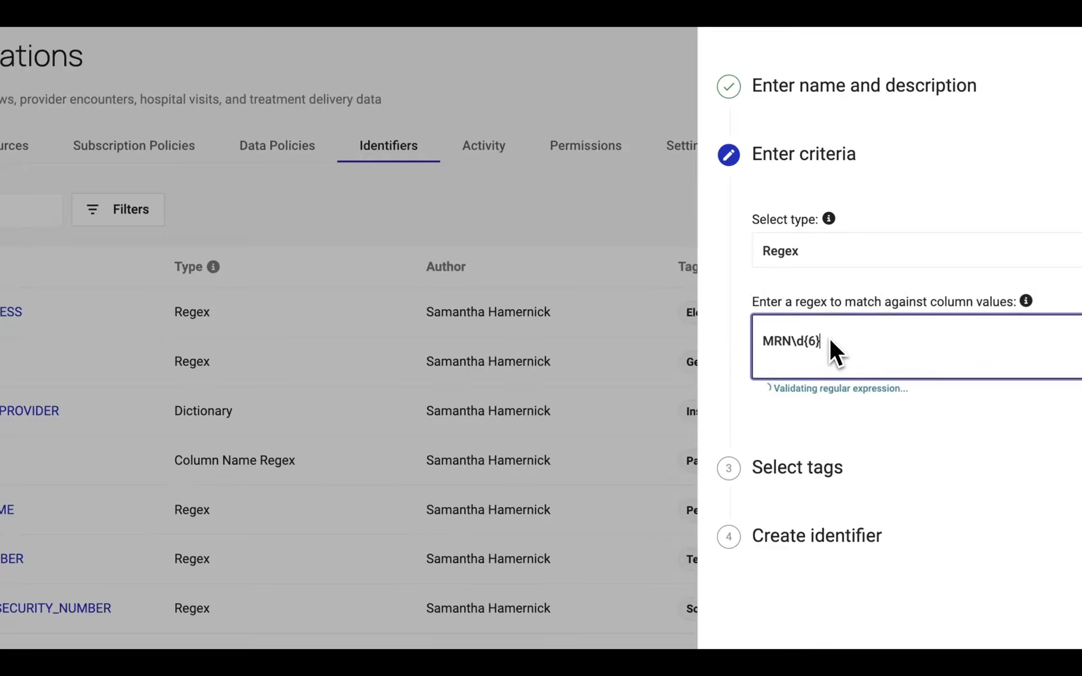
{"action": "key", "text": "Return"}
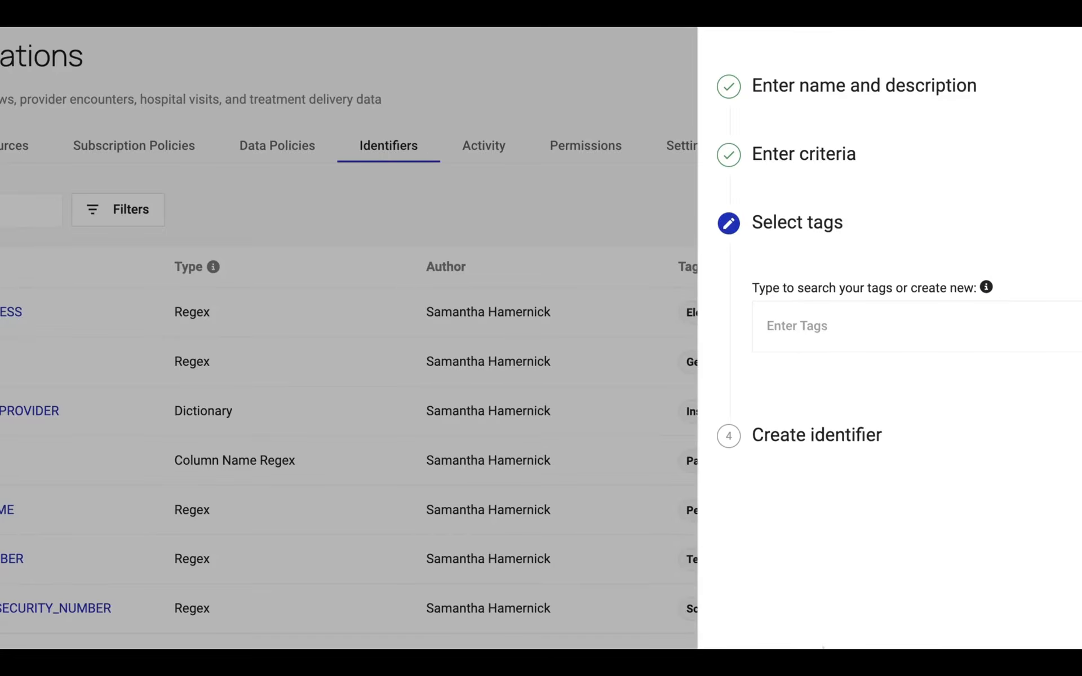
Create a new tag MRN under Discovered.Entity and assign it to the new identifier.
{"action": "left_click", "coordinate": [861, 334]}
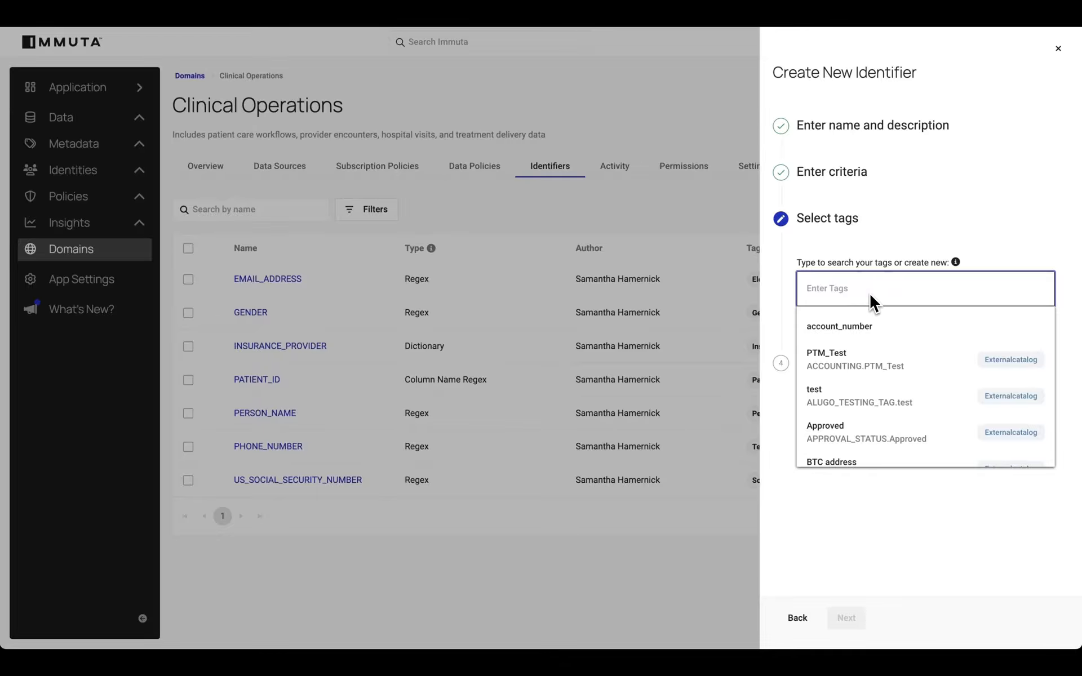
{"action": "type", "text": "MRN"}
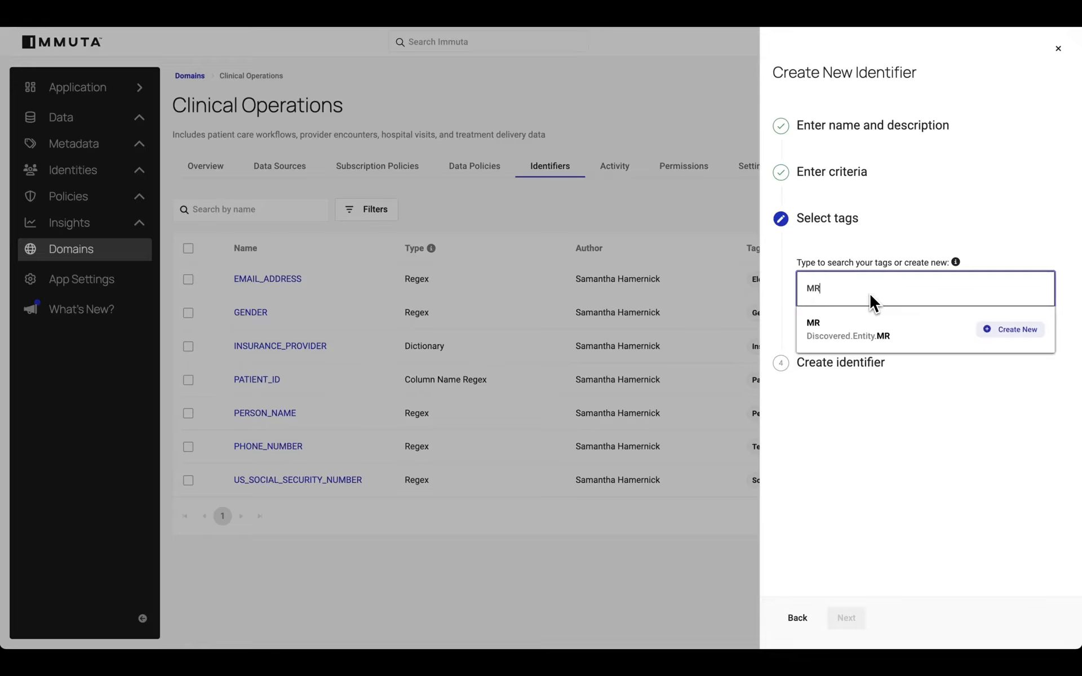
{"action": "left_click", "coordinate": [1024, 328]}
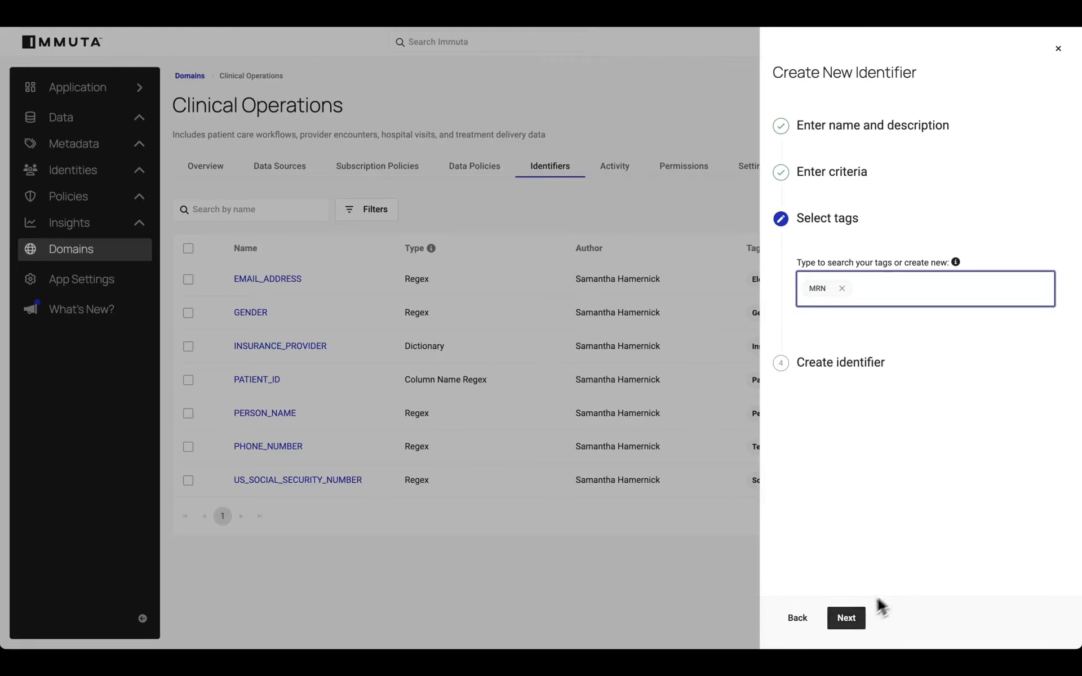
Finish creating the MRN identifier with its selected tag, and show the domain's actions, including Run Identification.
{"action": "left_click", "coordinate": [847, 619]}
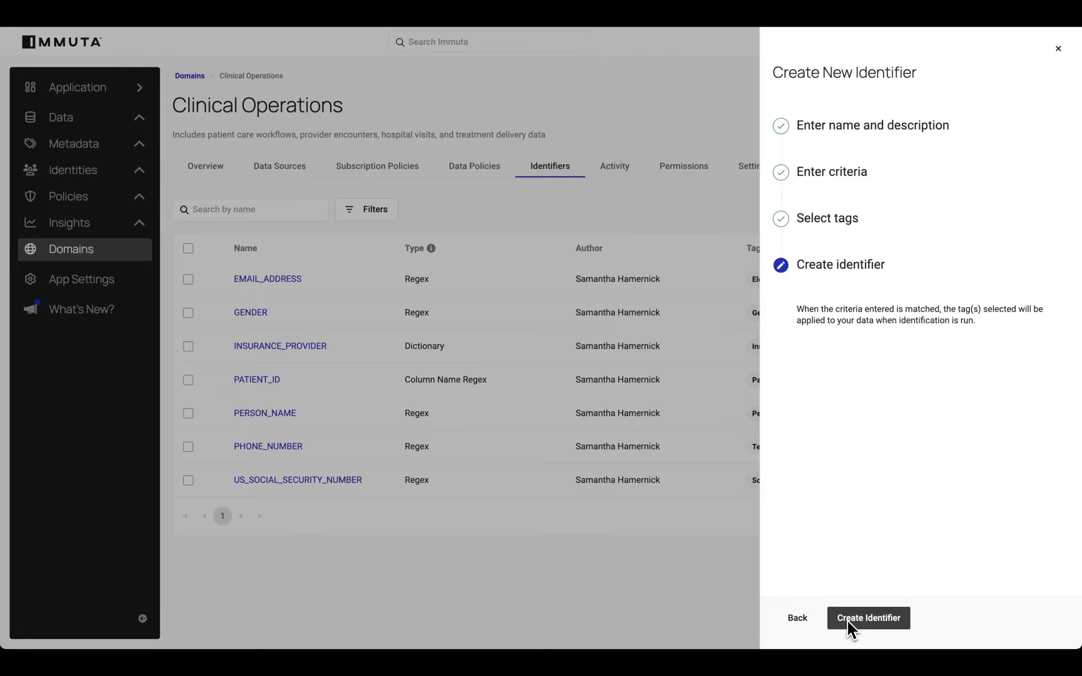
{"action": "left_click", "coordinate": [847, 619]}
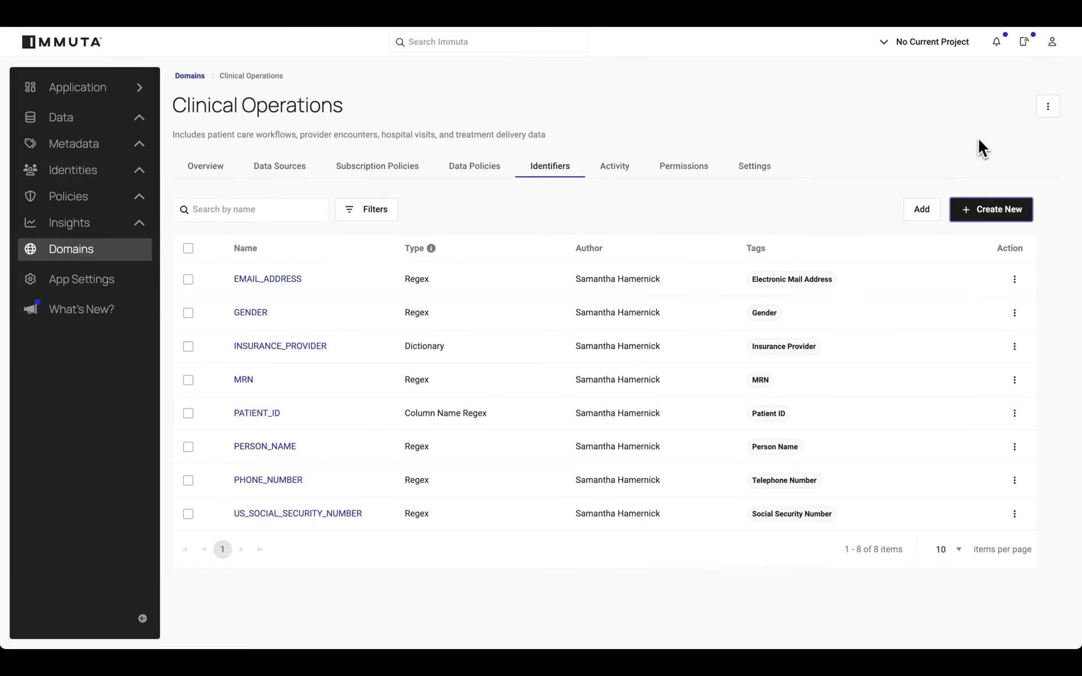
{"action": "left_click", "coordinate": [1048, 106]}
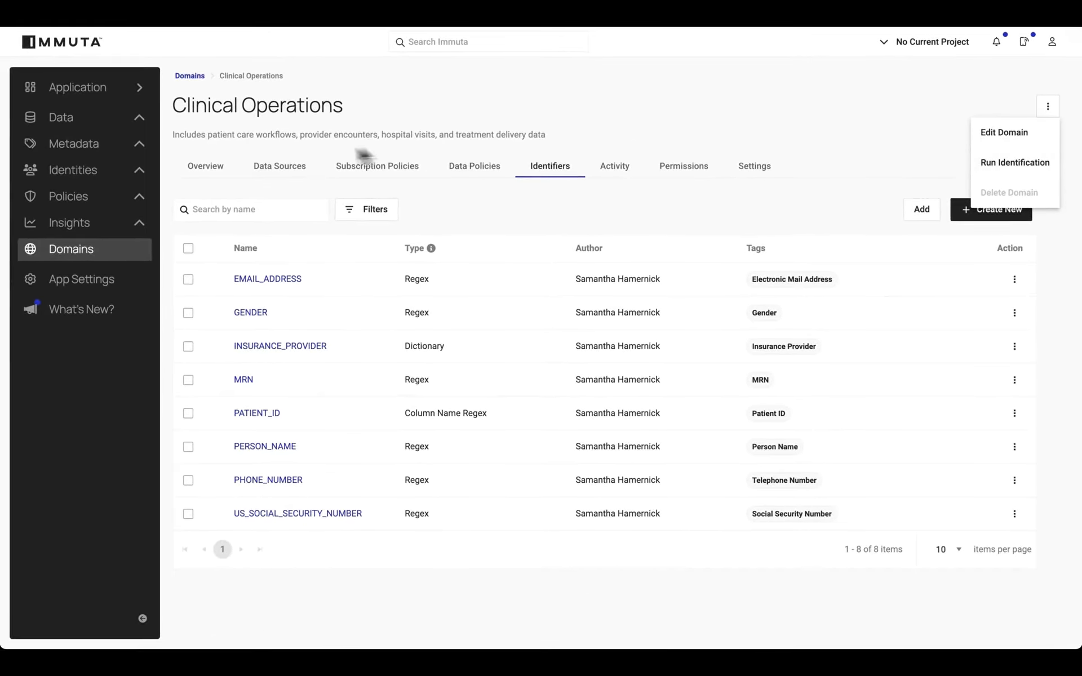
Open the data dictionary of the domain's CLINICAL_OPERATIONS.HLS.PROVIDER data source.
{"action": "left_click", "coordinate": [281, 166]}
{"action": "left_click", "coordinate": [279, 169]}
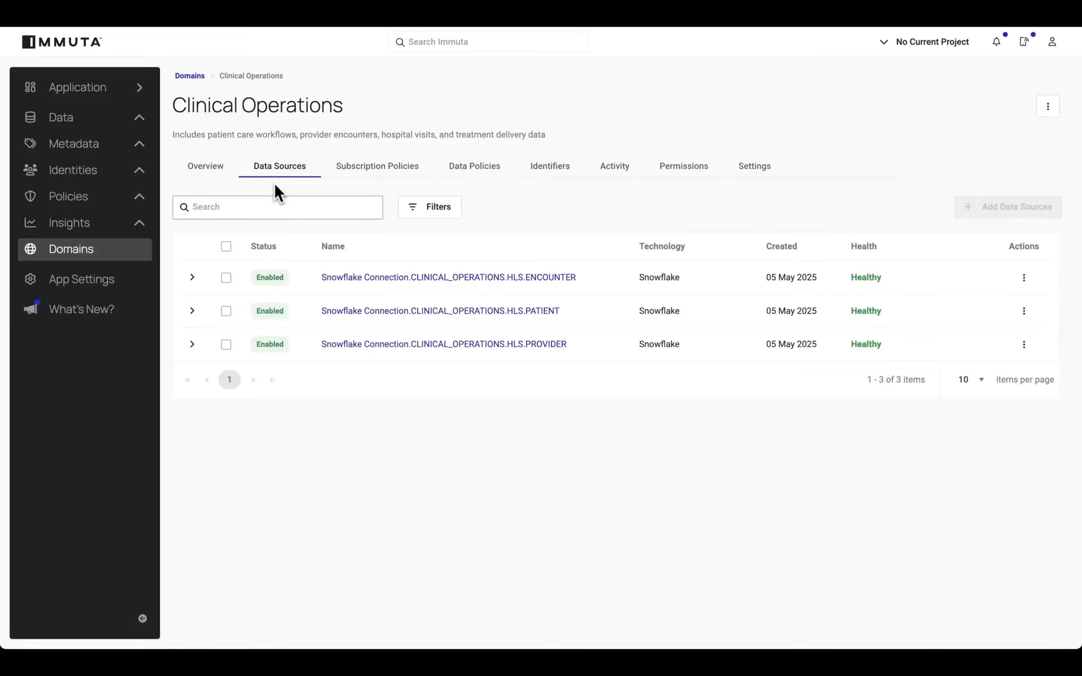
{"action": "left_click", "coordinate": [400, 345]}
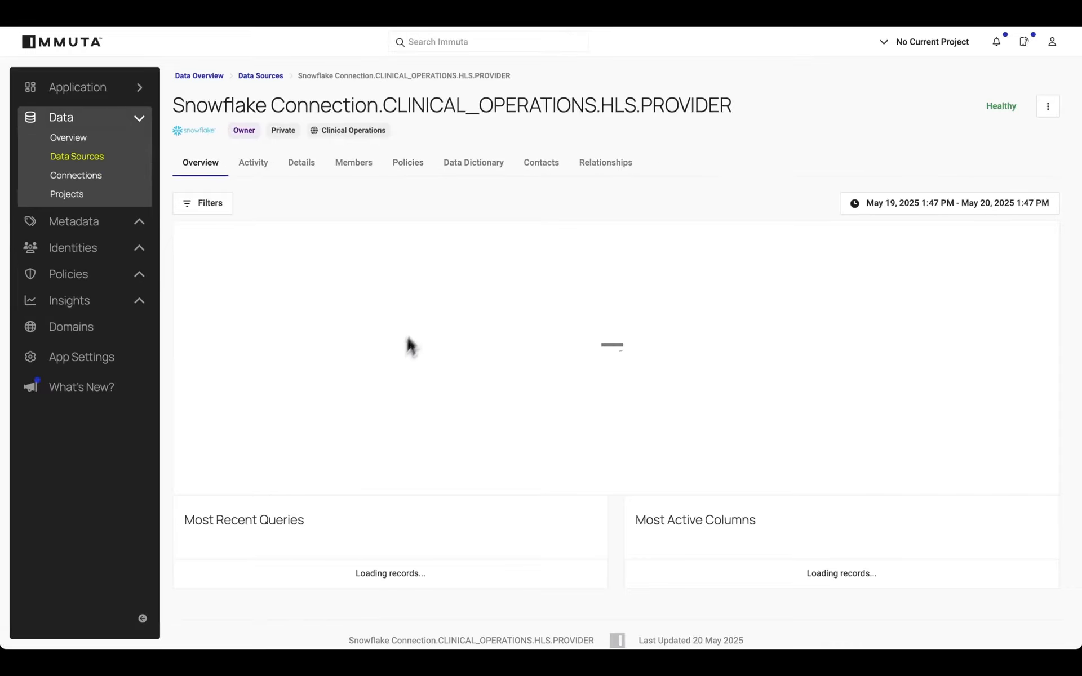
{"action": "left_click", "coordinate": [479, 168]}
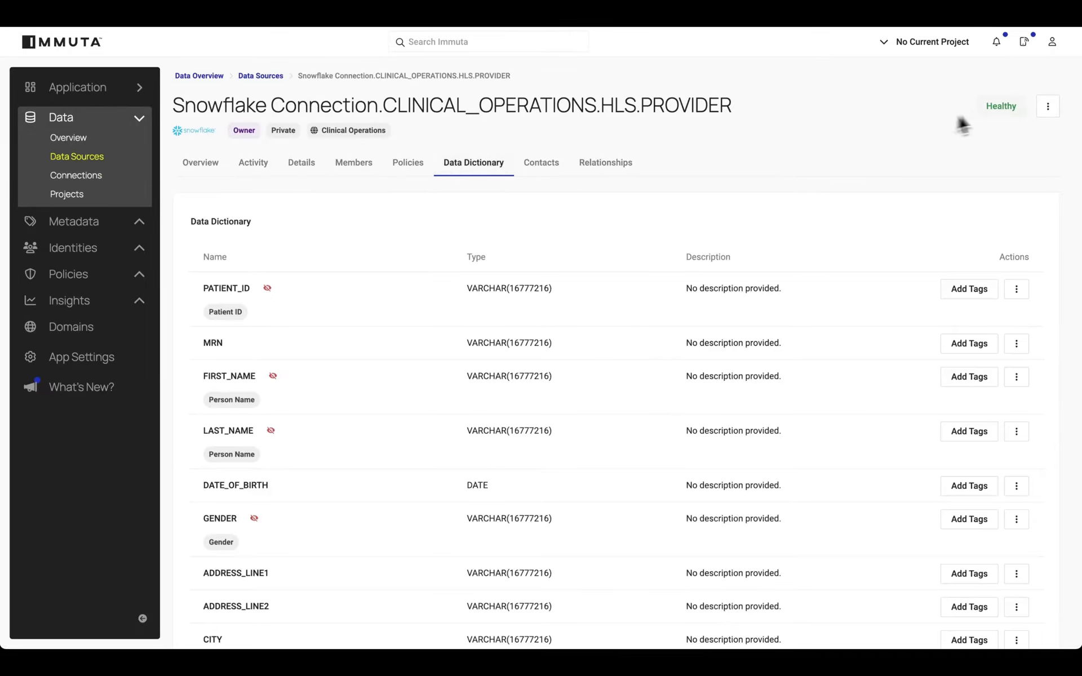
Re-run Sensitive Data Discovery (SDD) from the PROVIDER data source's health checks and reload the page.
{"action": "left_click", "coordinate": [1003, 107]}
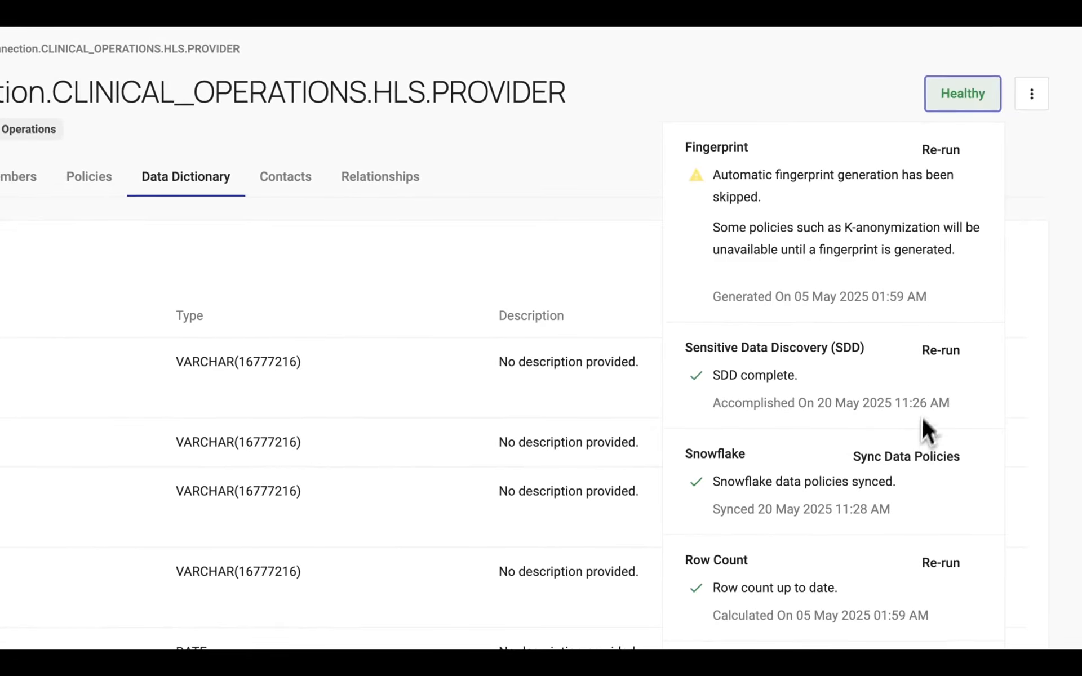
{"action": "left_click", "coordinate": [945, 361]}
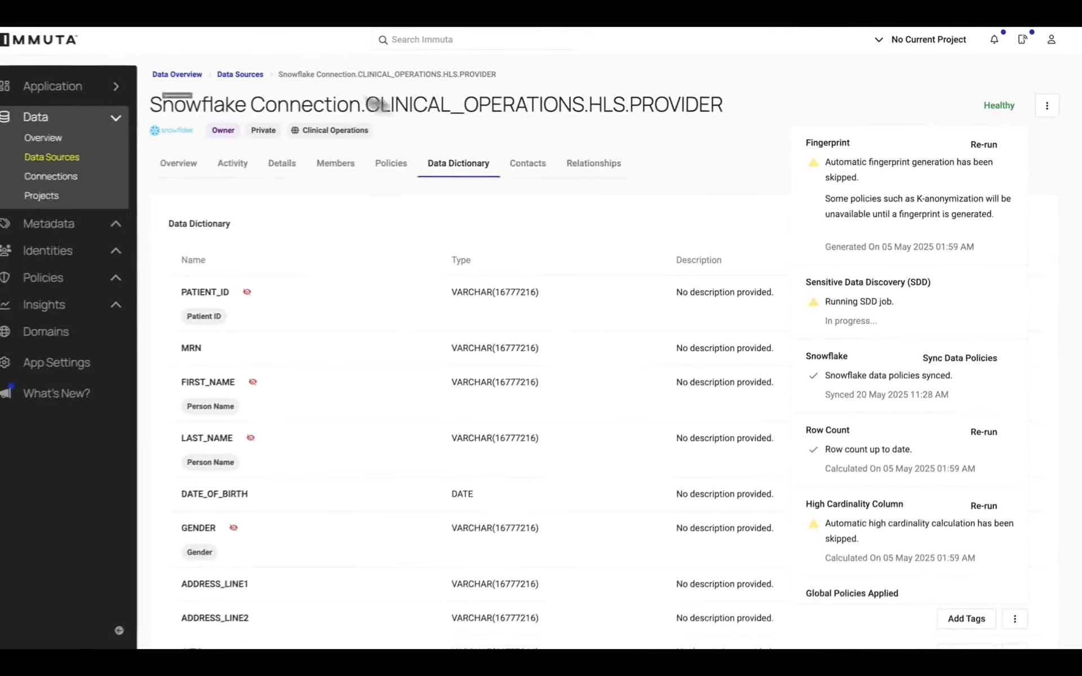
{"action": "left_click", "coordinate": [63, 13]}
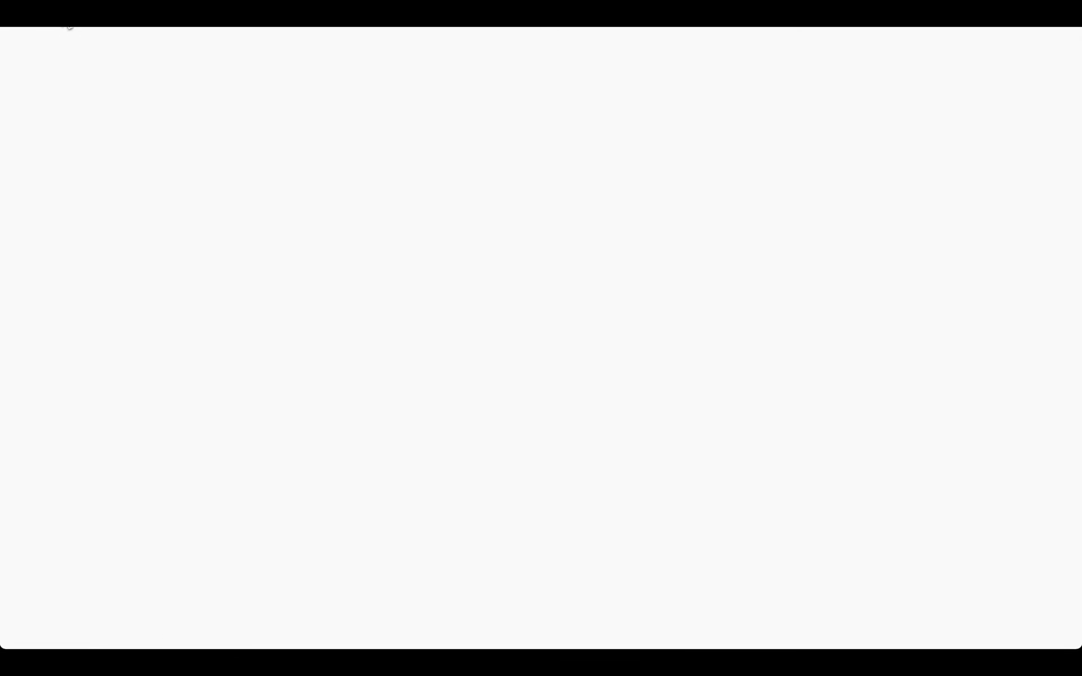
Examine the details of the MRN tag applied to the MRN column, and close them.
{"action": "mouse_move", "coordinate": [105, 372]}
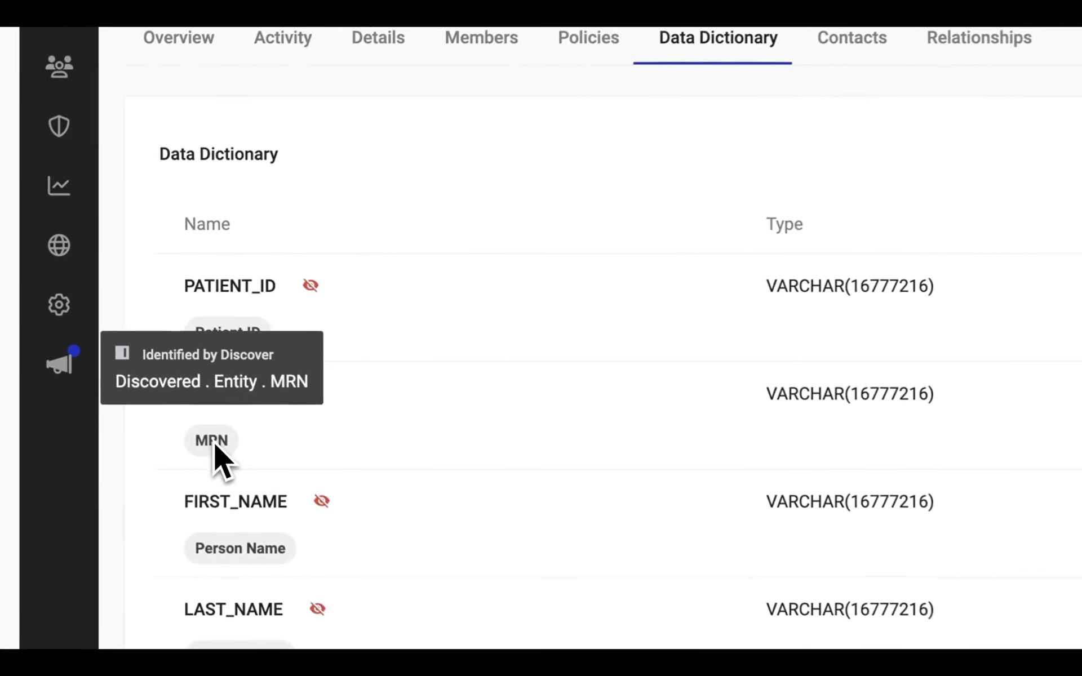
{"action": "left_click", "coordinate": [214, 445]}
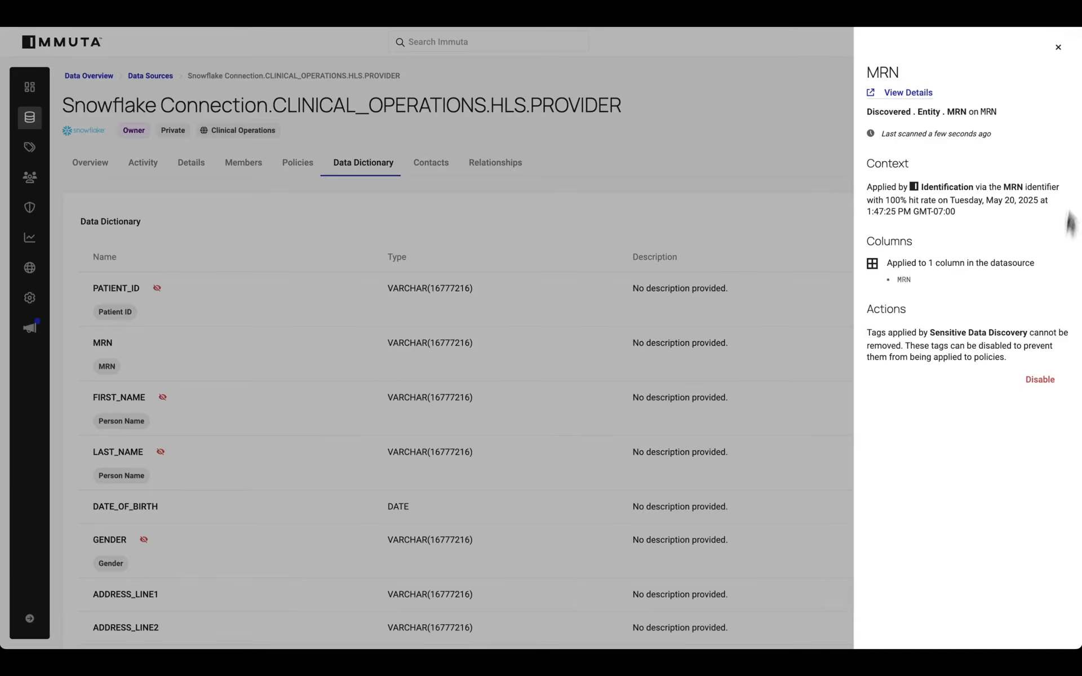
{"action": "left_click", "coordinate": [1059, 47]}
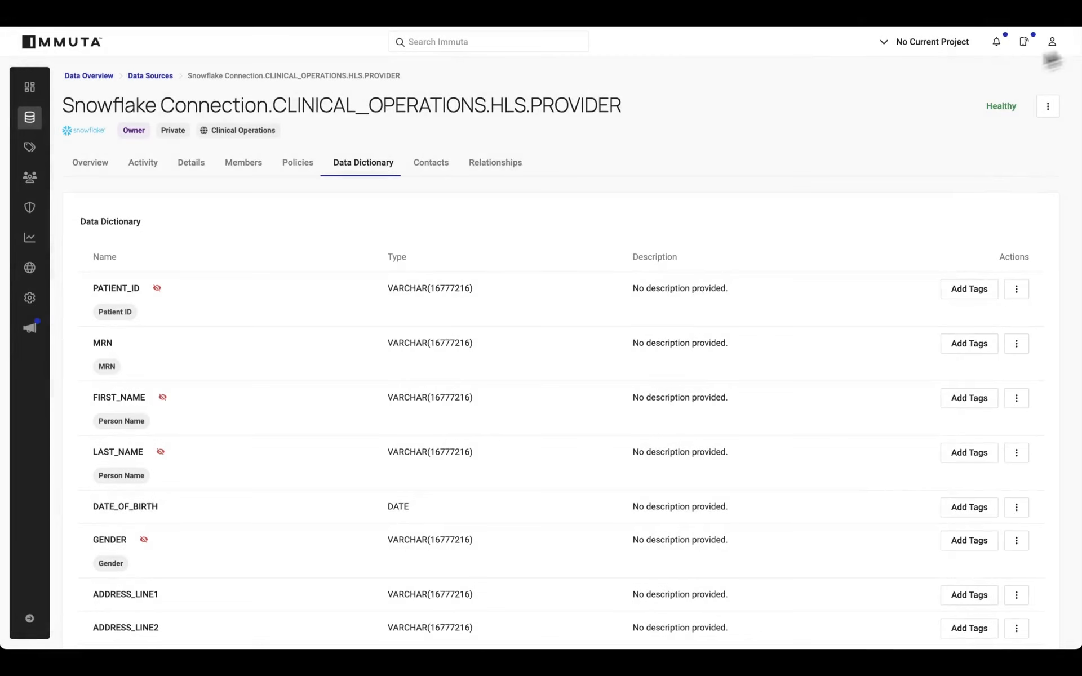
Return to the Clinical Operations domain and turn on Autoscanning in its settings.
{"action": "left_click", "coordinate": [198, 163]}
{"action": "left_click", "coordinate": [213, 434]}
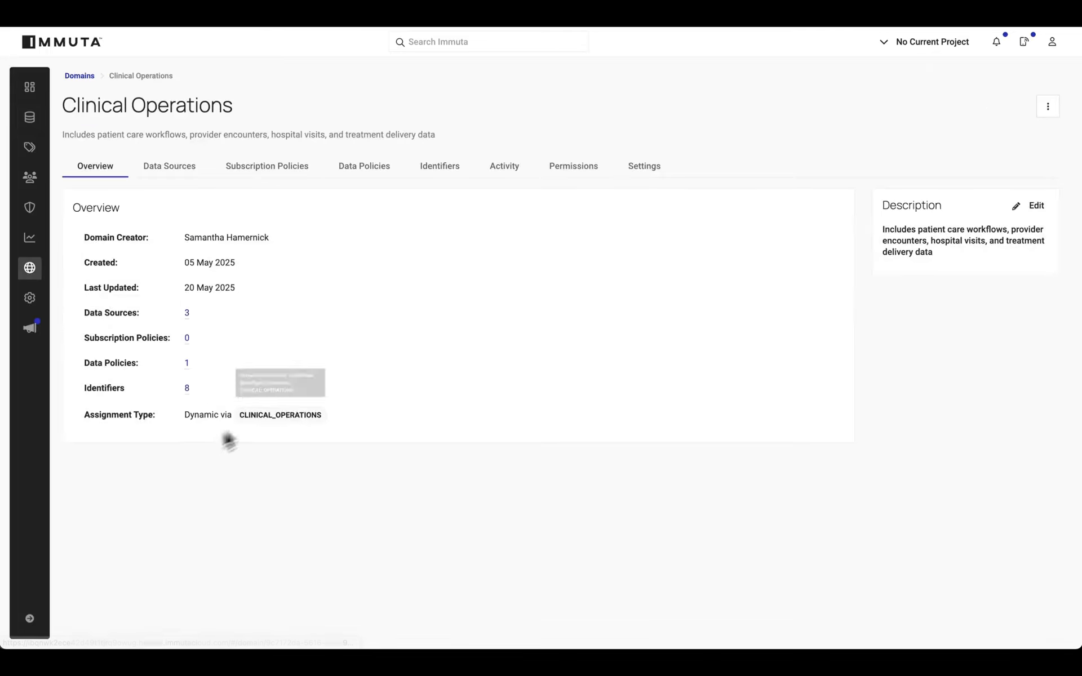
{"action": "left_click", "coordinate": [634, 171]}
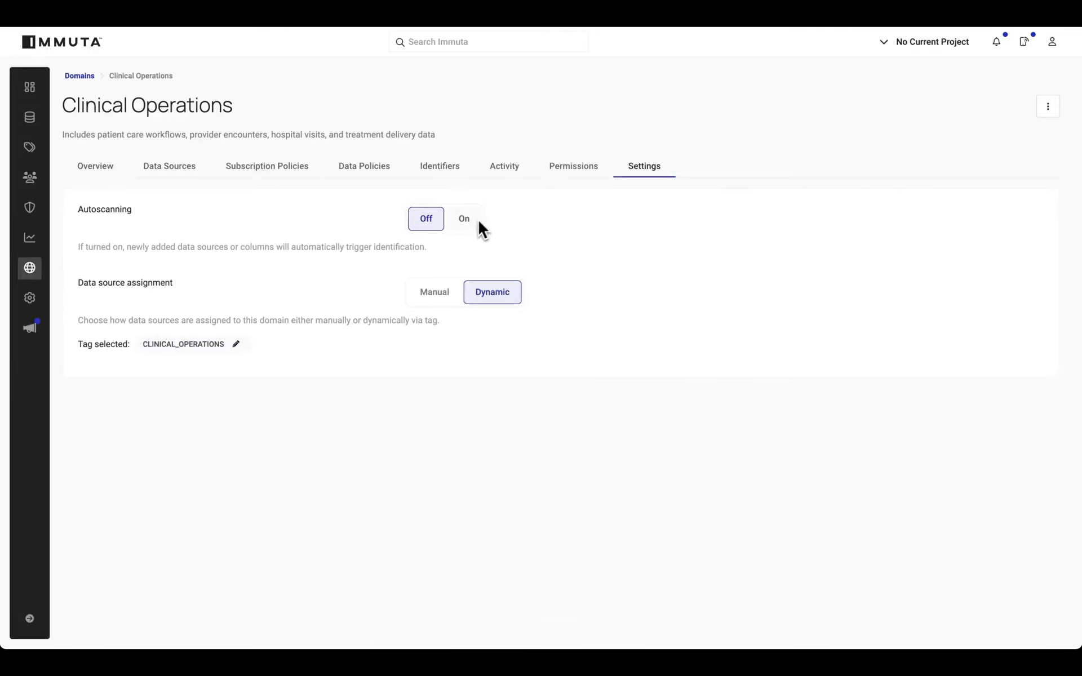
{"action": "left_click", "coordinate": [469, 225]}
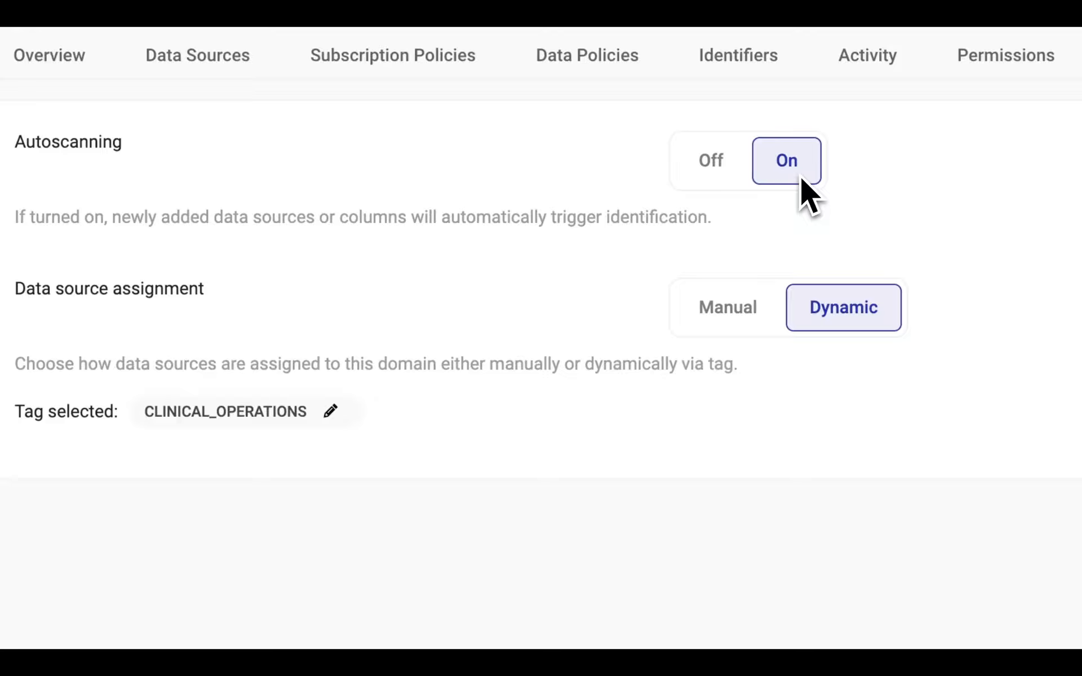